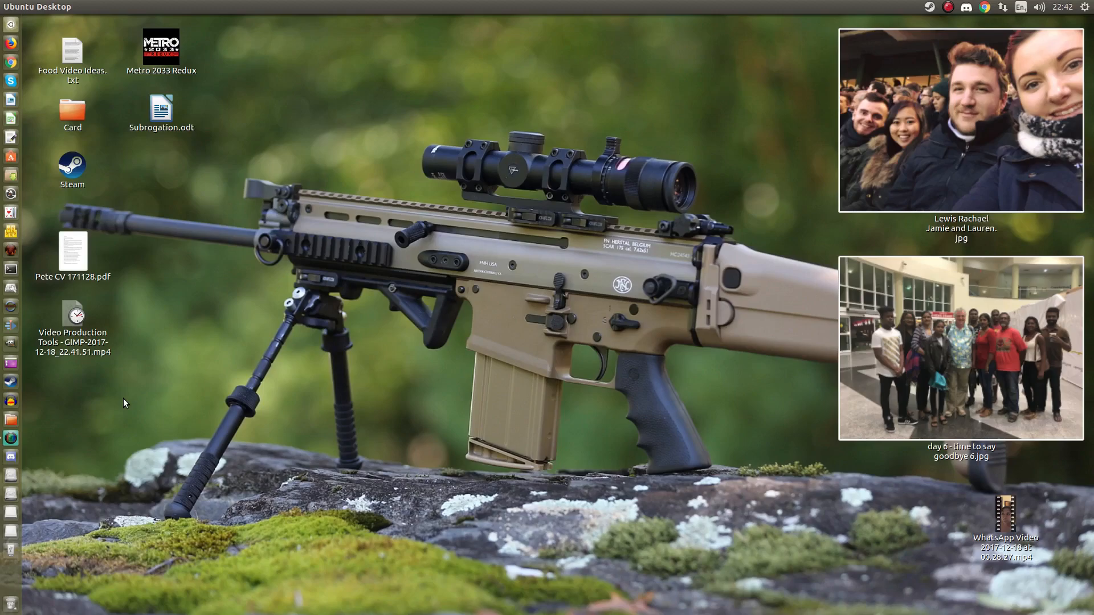
Step: Launch GIMP, view its version information and close the About window
left_click(12, 345)
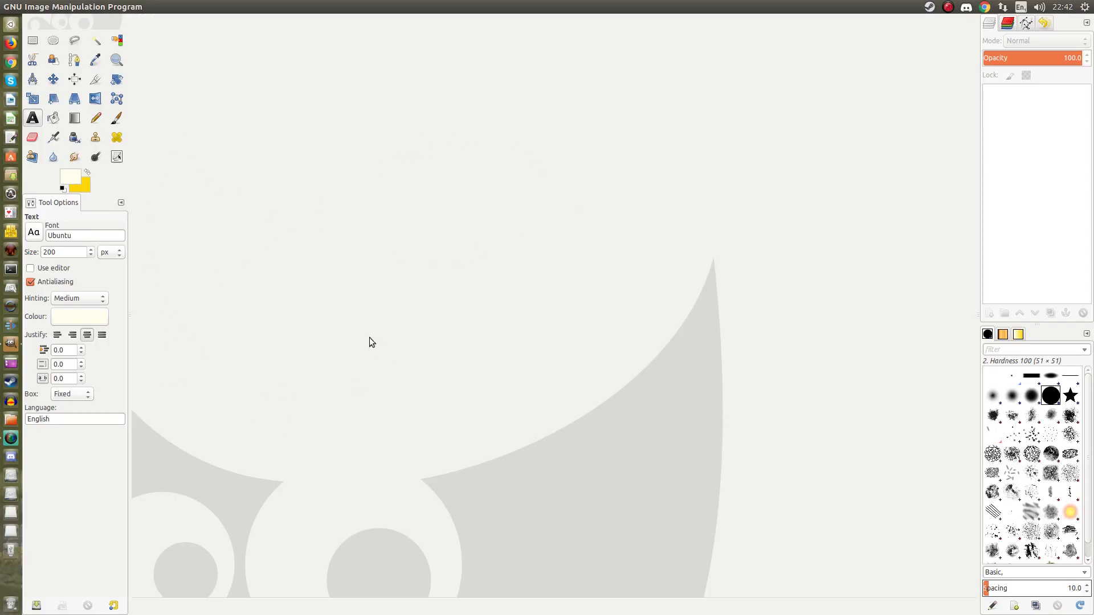
left_click(414, 7)
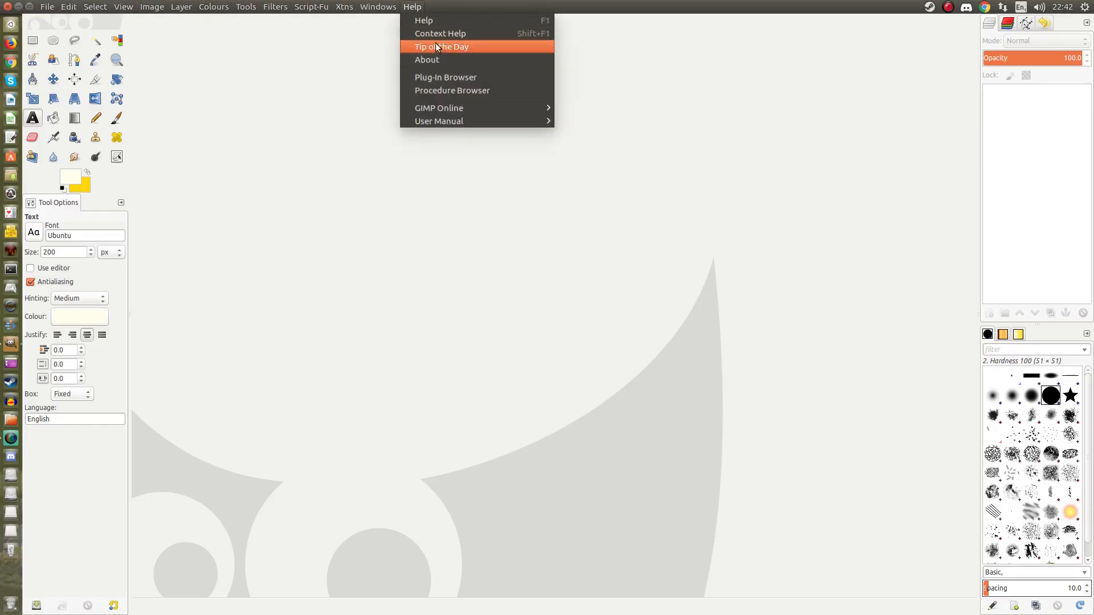
left_click(433, 61)
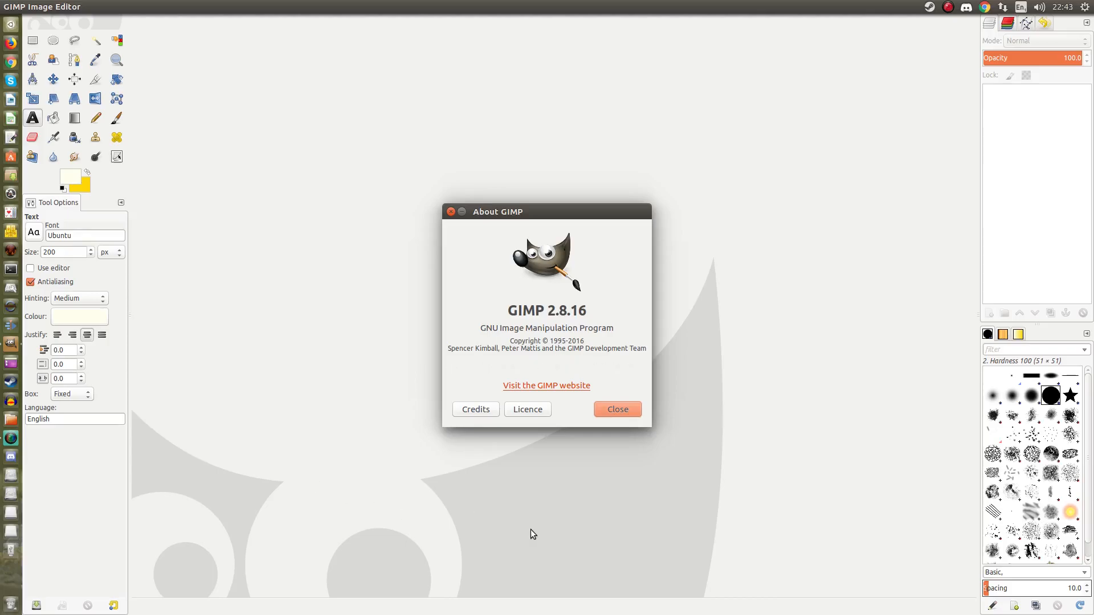
left_click(616, 409)
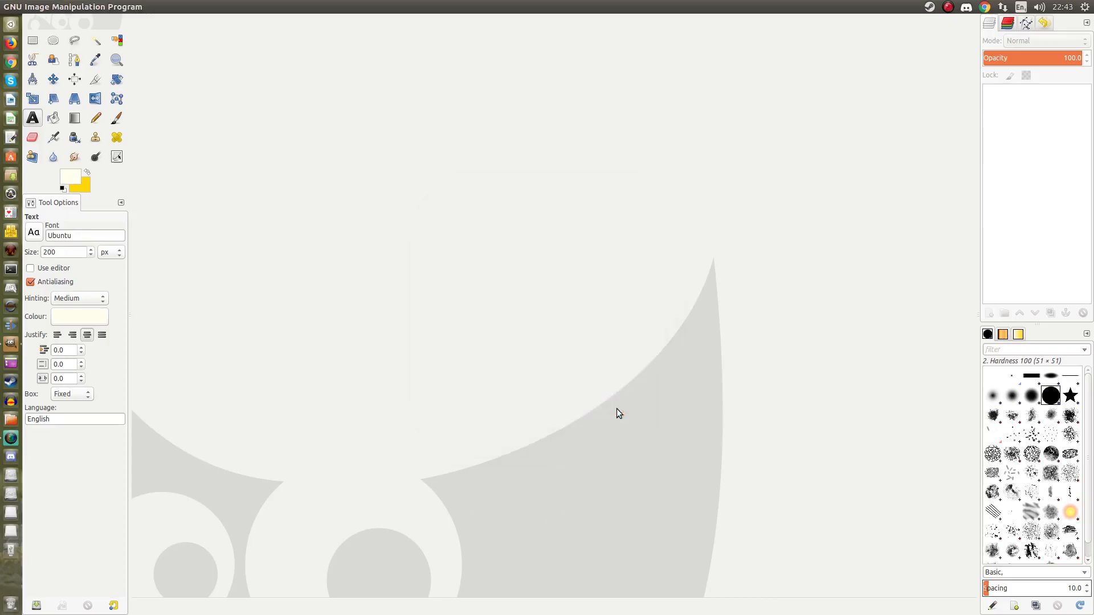
Step: Switch to the file manager and open 1 title.png from Data/Video Production/1 Lazy Cook/1 Projects/1 Sorting/1 Starter Kit in GIMP
left_click(11, 419)
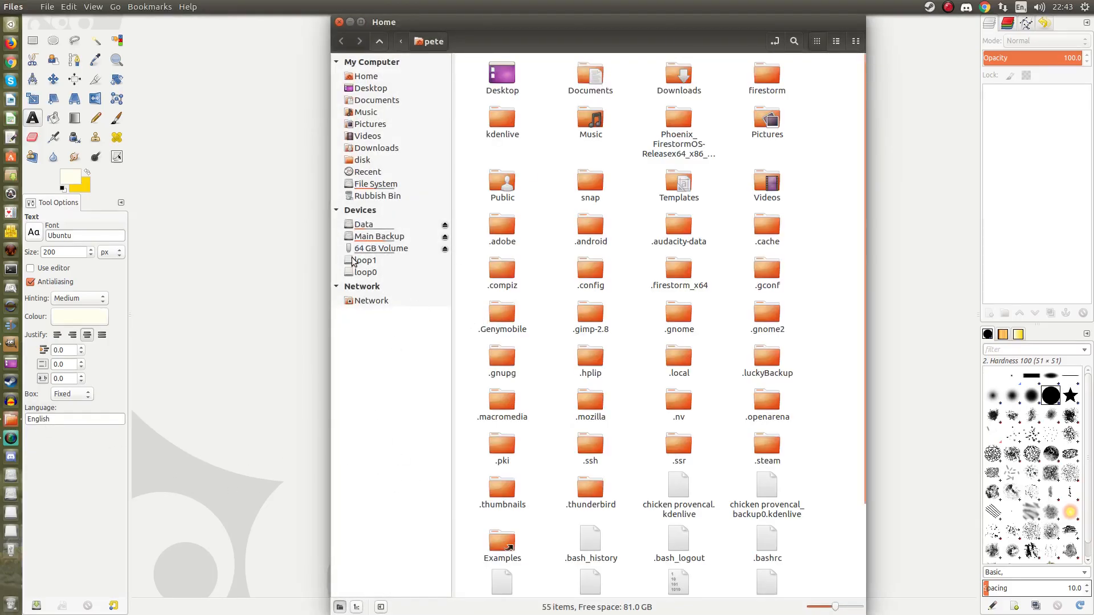
left_click(359, 225)
left_click(675, 305)
double_click(674, 303)
double_click(501, 77)
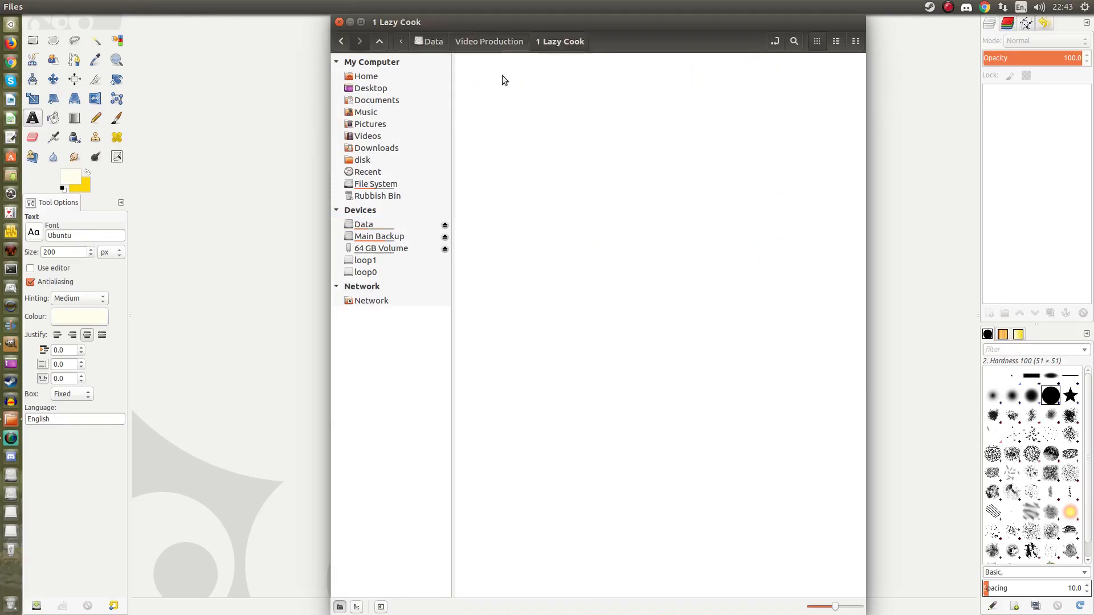
double_click(501, 76)
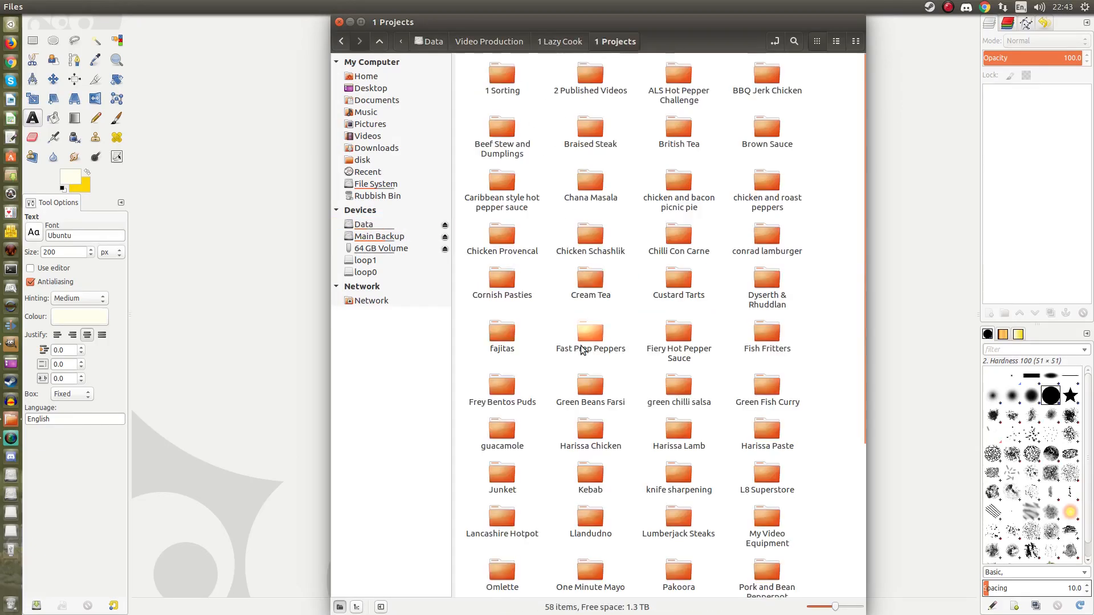
double_click(500, 79)
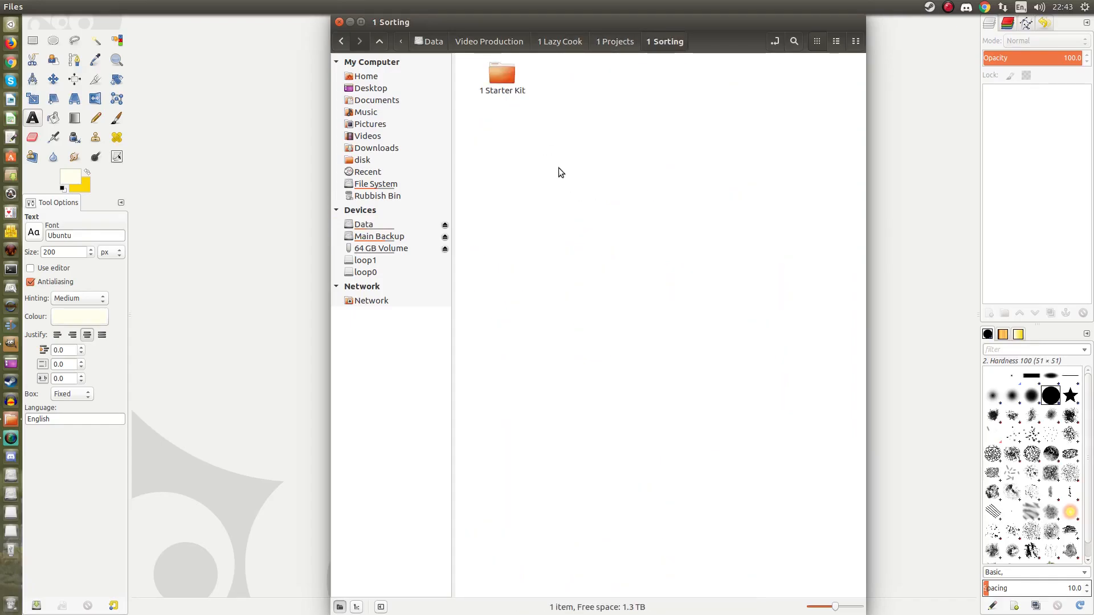
double_click(501, 75)
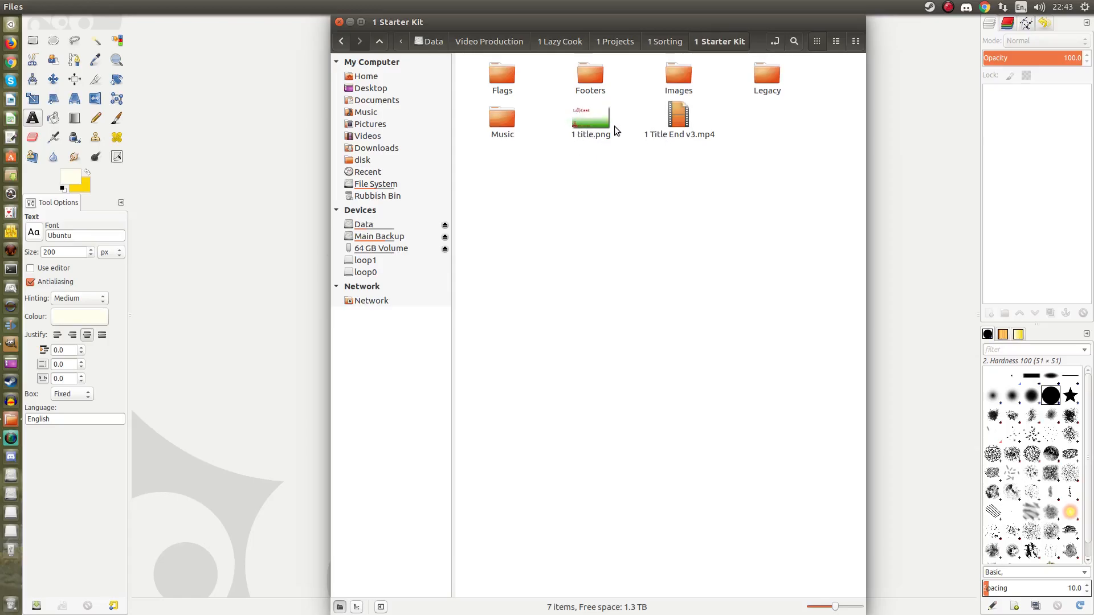
right_click(584, 120)
mouse_move(614, 143)
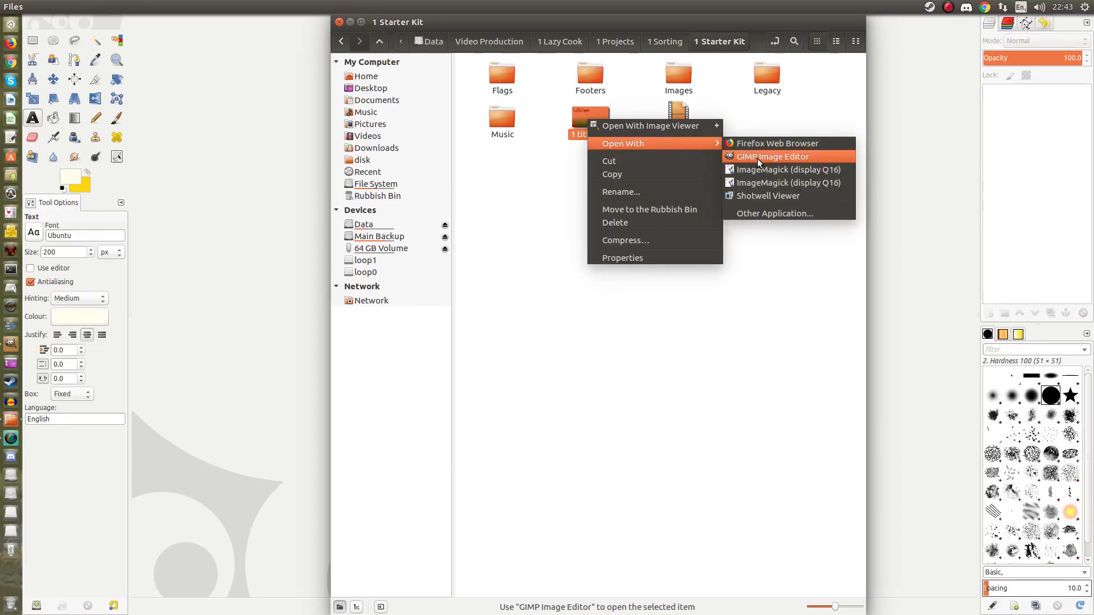
left_click(757, 157)
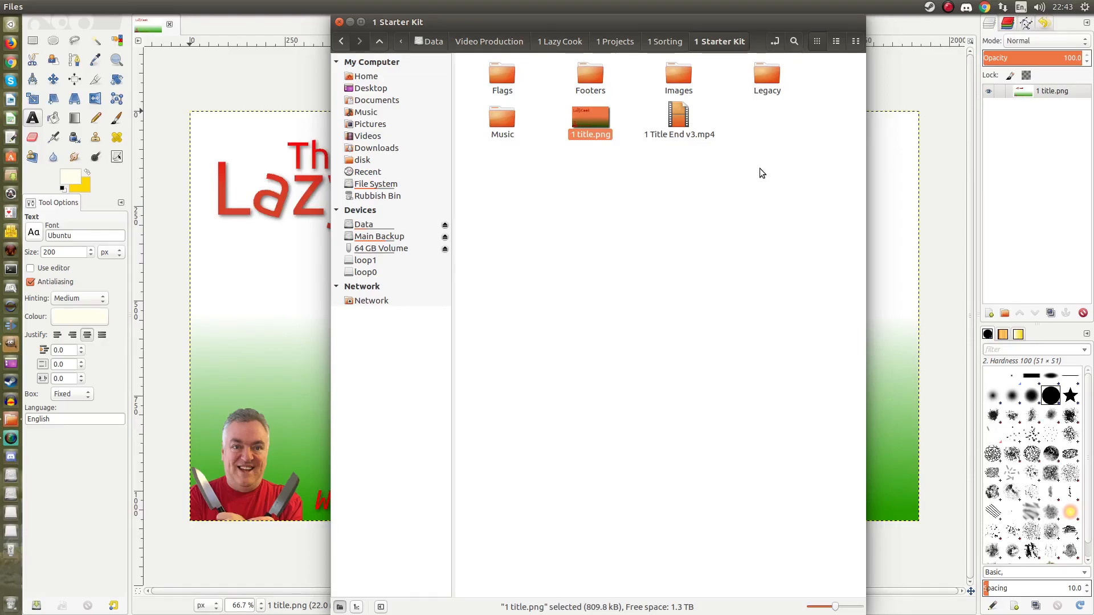
Step: Open UK-Union-Flag.png from the Flags folder in GIMP
double_click(500, 74)
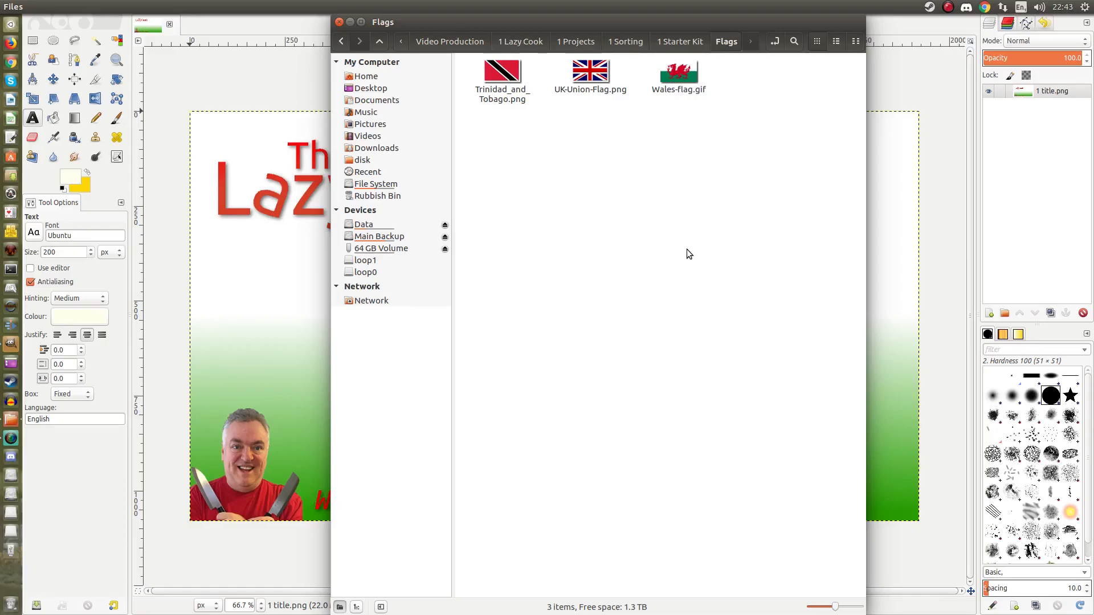
right_click(591, 77)
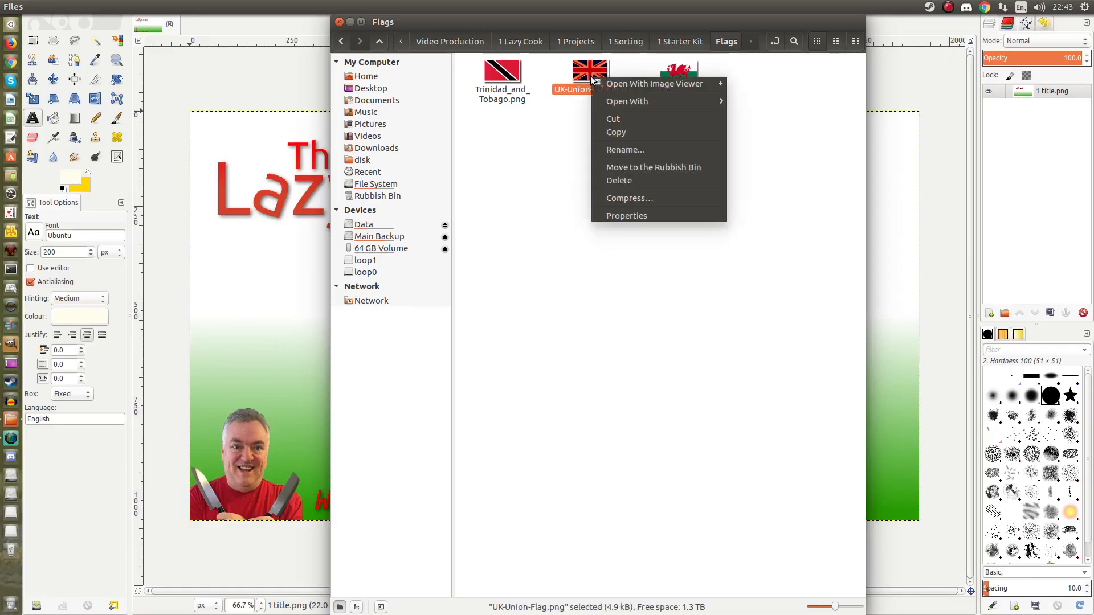
mouse_move(651, 105)
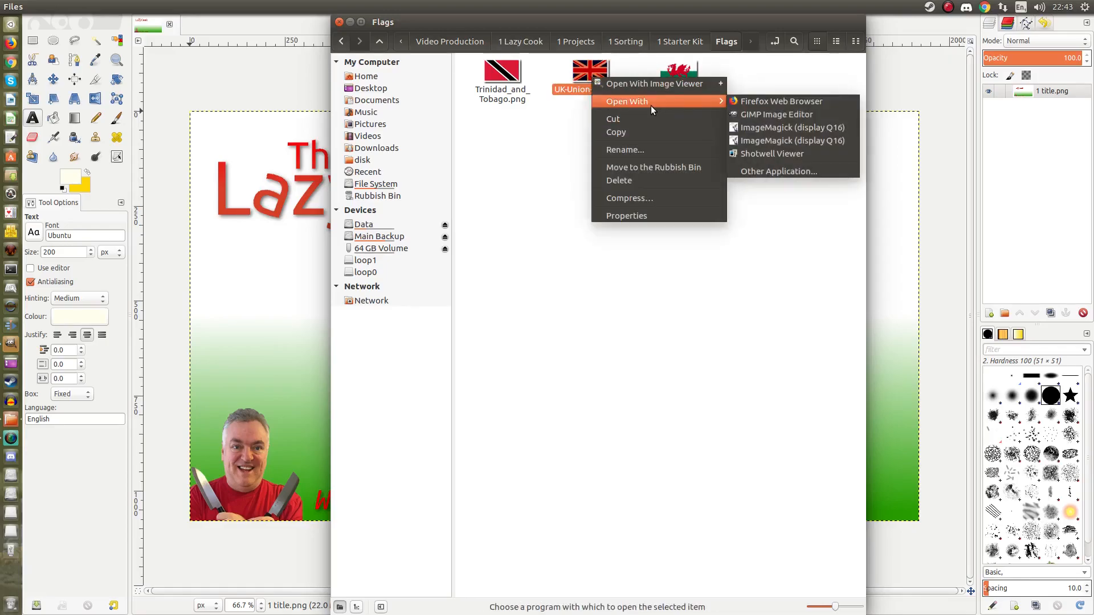
left_click(794, 117)
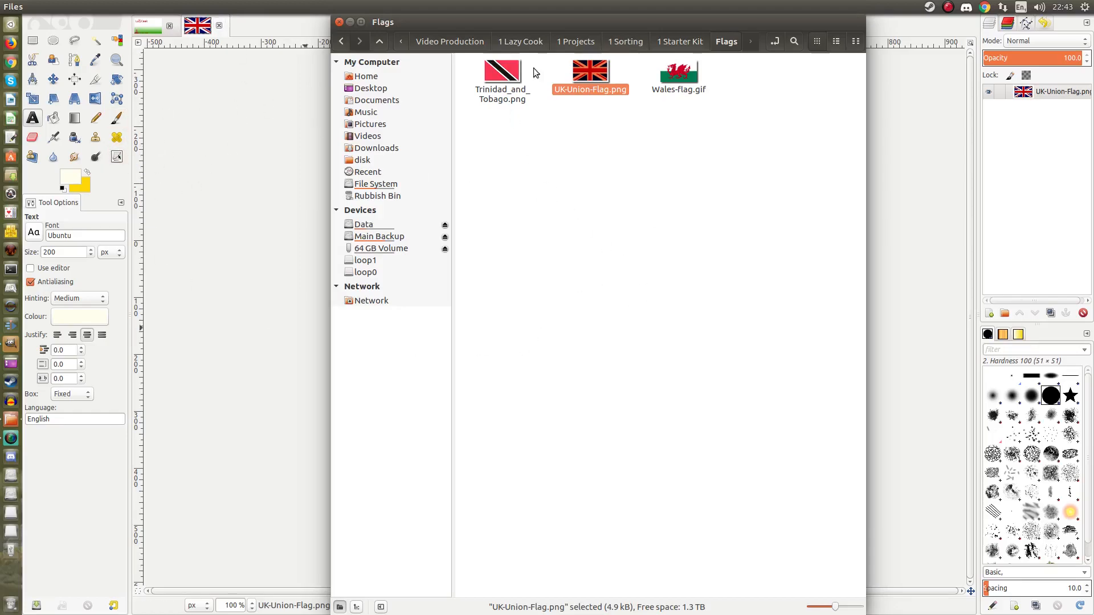
Step: Return to the 1 Starter Kit folder, play 1 Title End v3.mp4 and close the video player
left_click(672, 43)
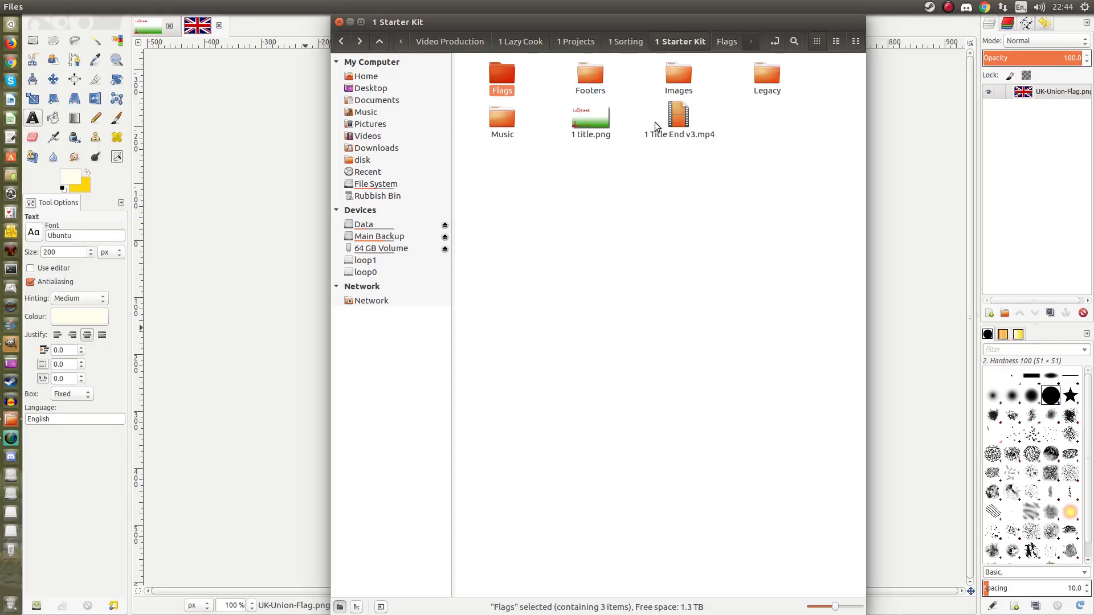
double_click(692, 124)
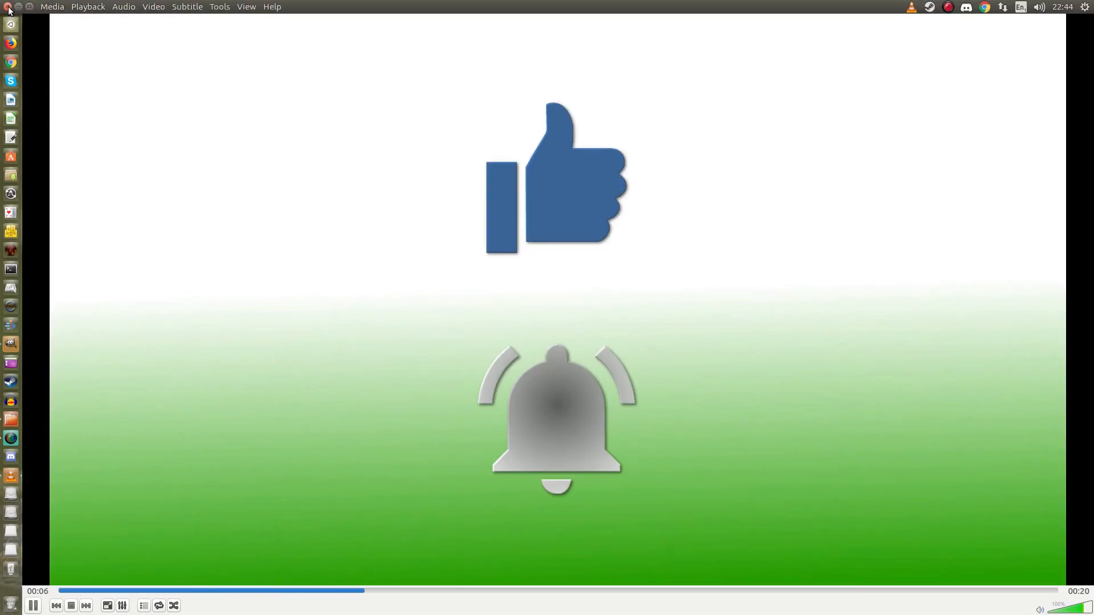
left_click(8, 7)
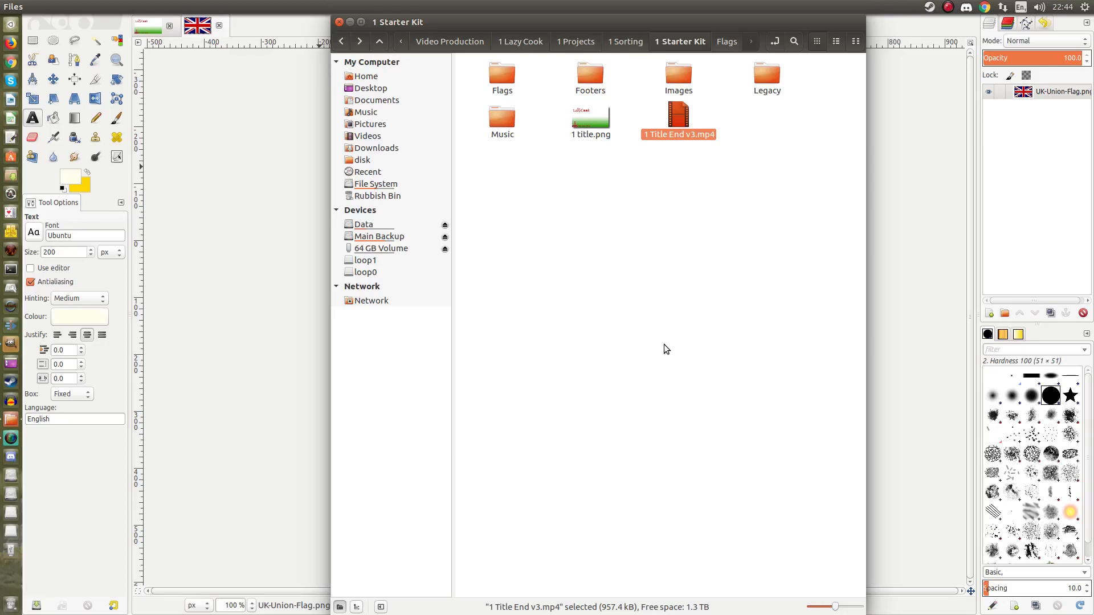
Step: Look through the contents of the Music, Images and Legacy folders inside 1 Starter Kit
left_click(504, 127)
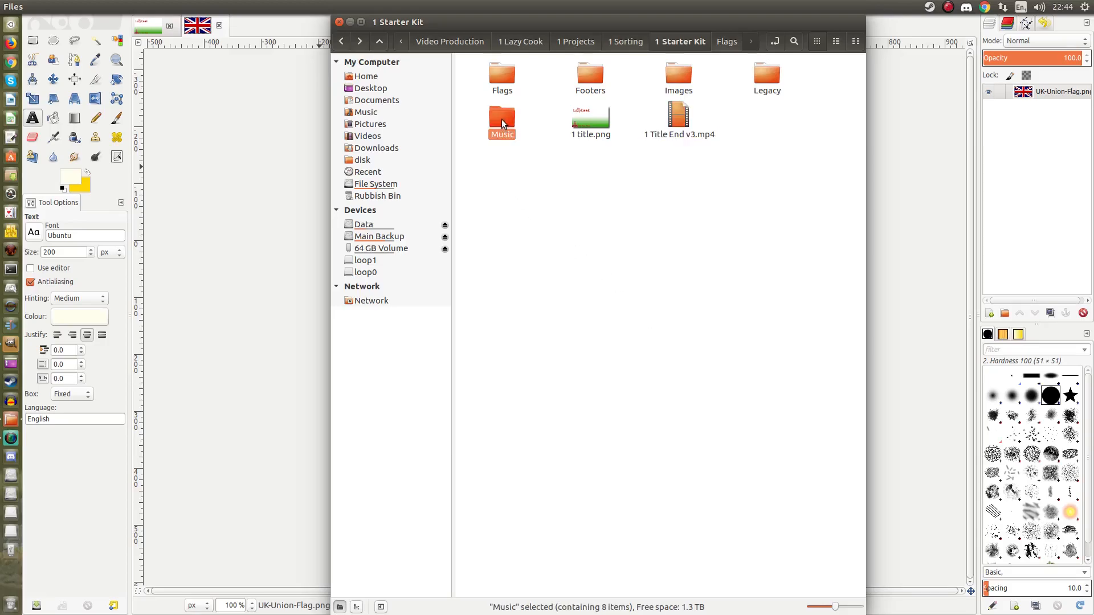
double_click(501, 121)
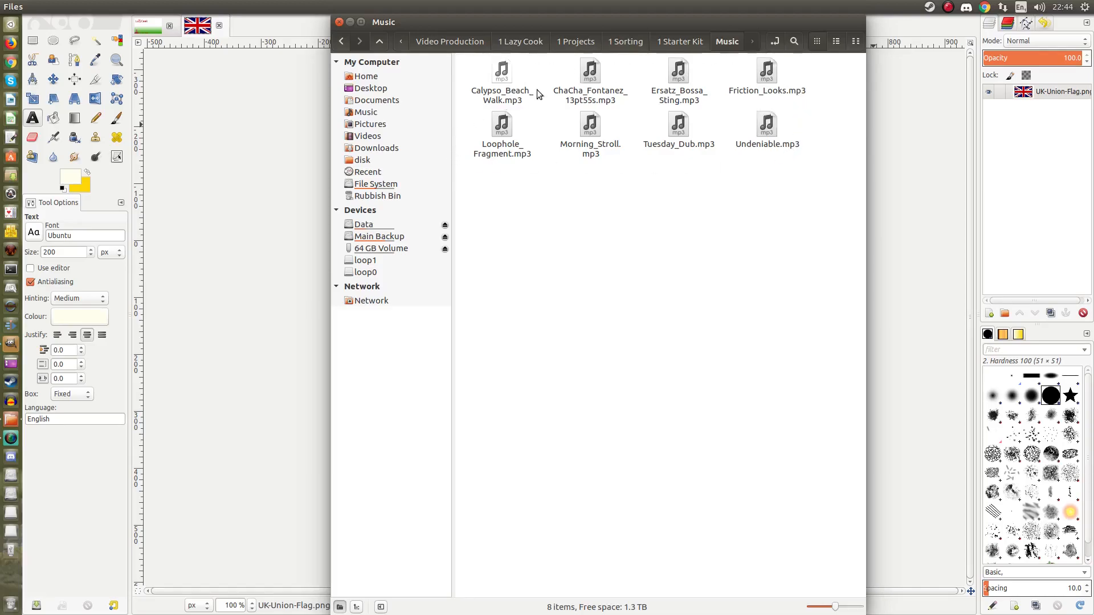
left_click(681, 43)
double_click(676, 81)
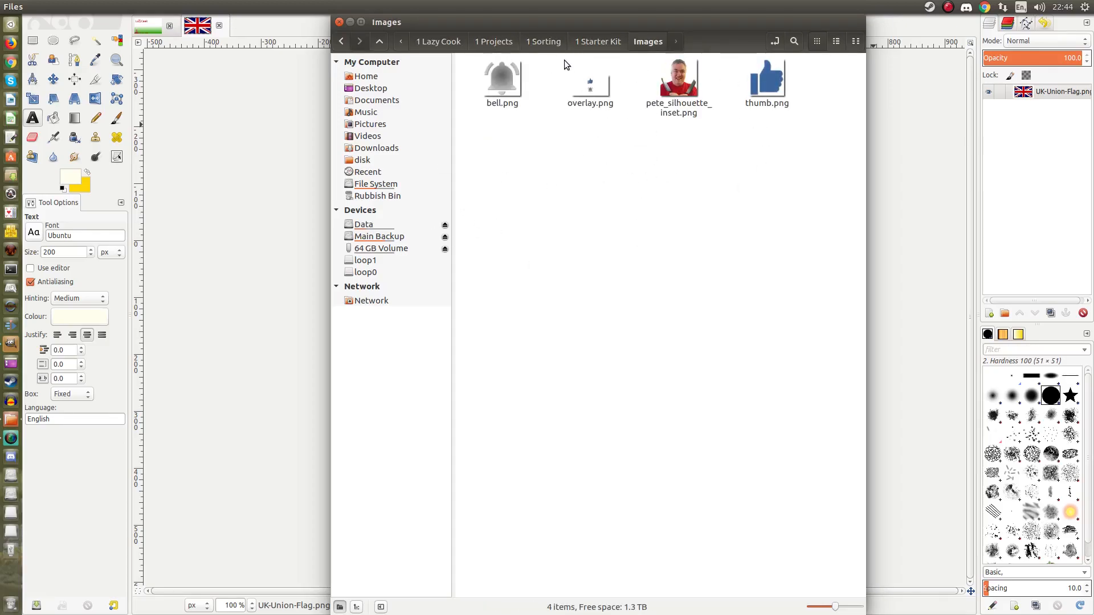
left_click(597, 44)
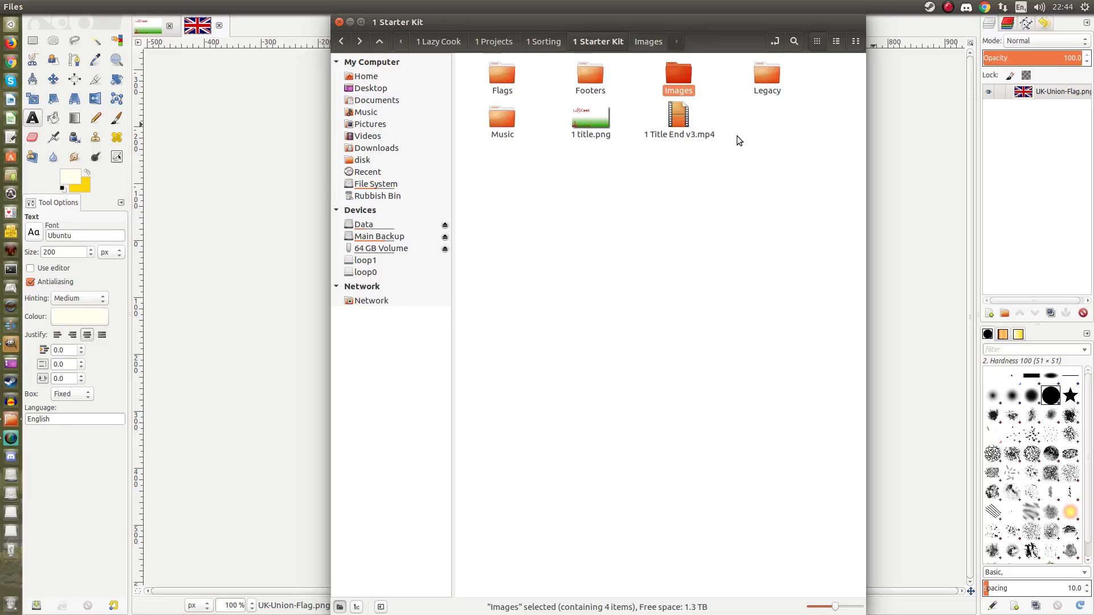
double_click(764, 80)
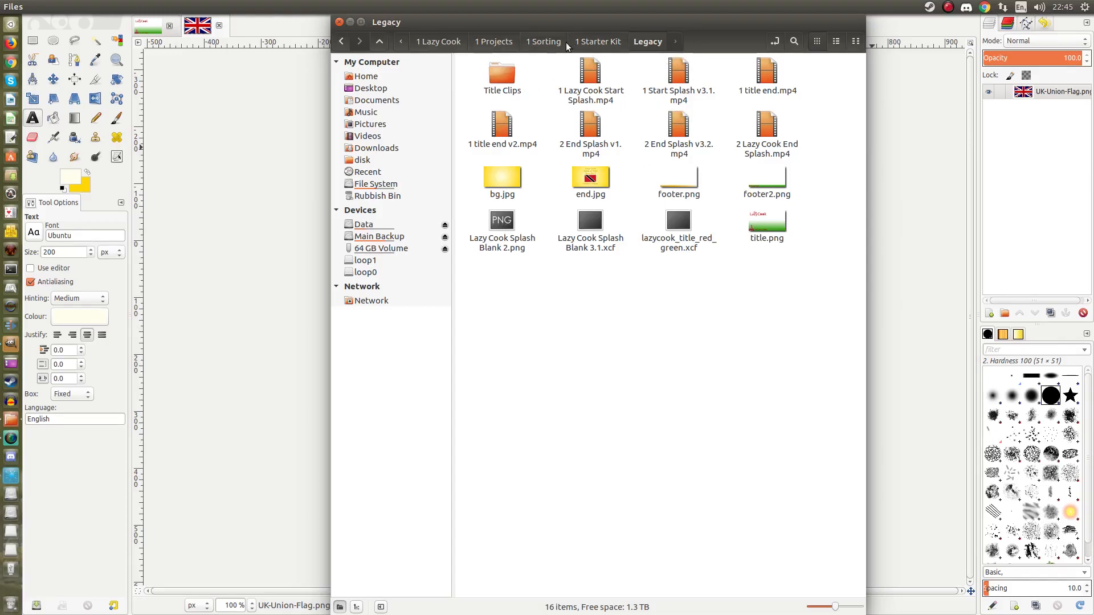
left_click(591, 43)
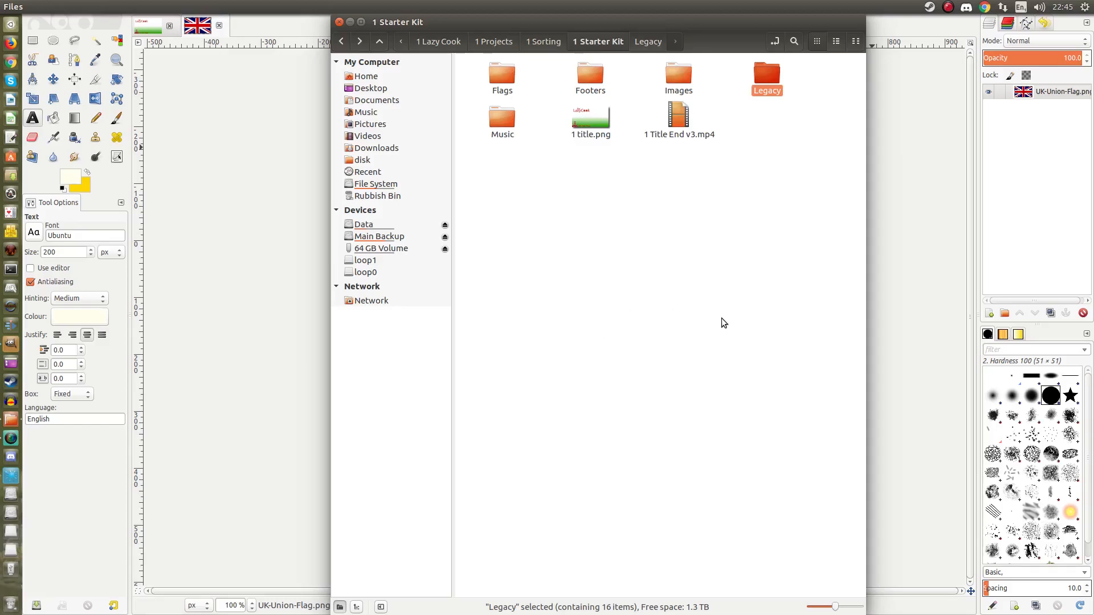
double_click(679, 71)
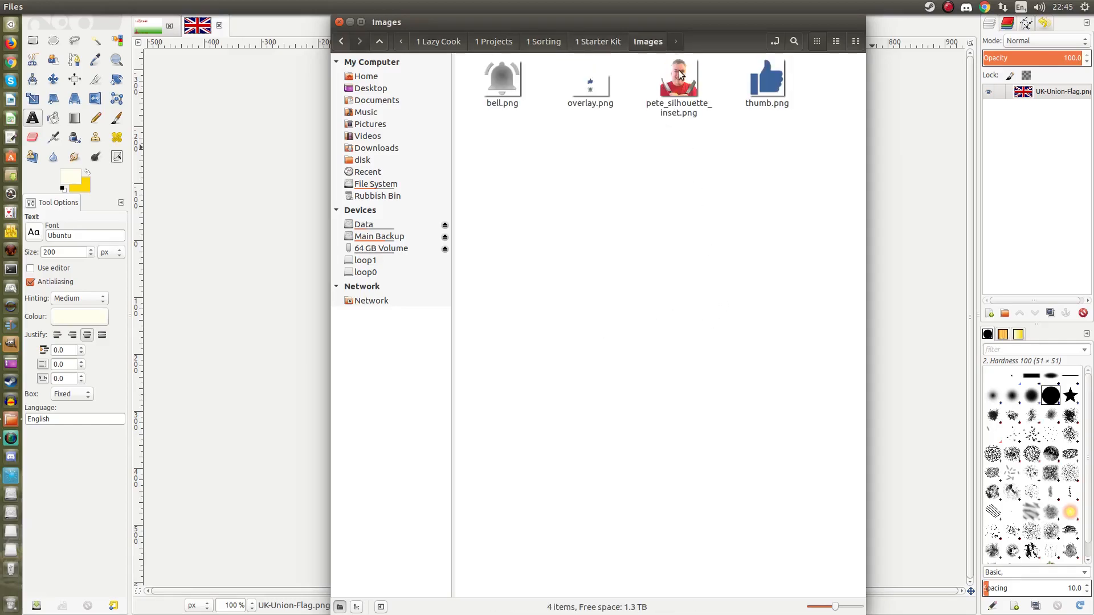
left_click(587, 41)
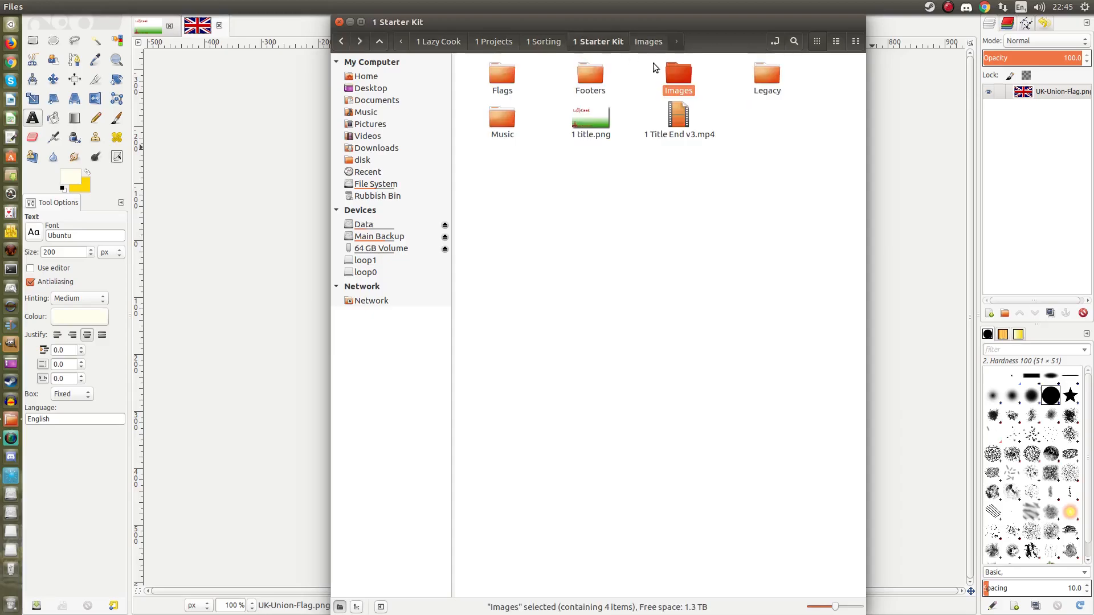
Step: Go to the Footers folder and preview Links in Description Footer.png and recipe below.png, closing each preview
double_click(592, 72)
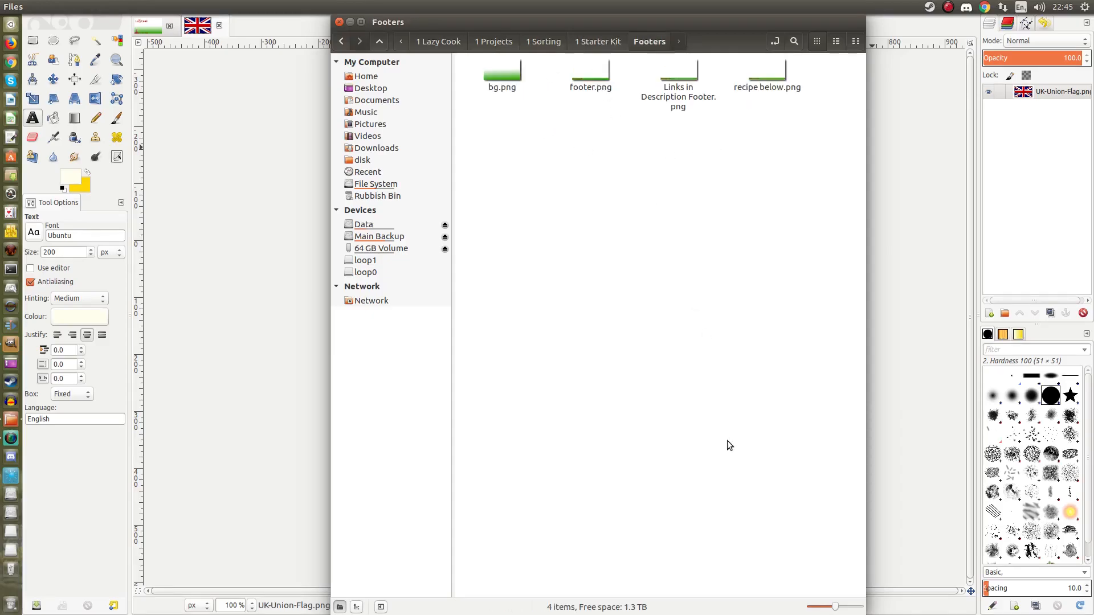
double_click(682, 71)
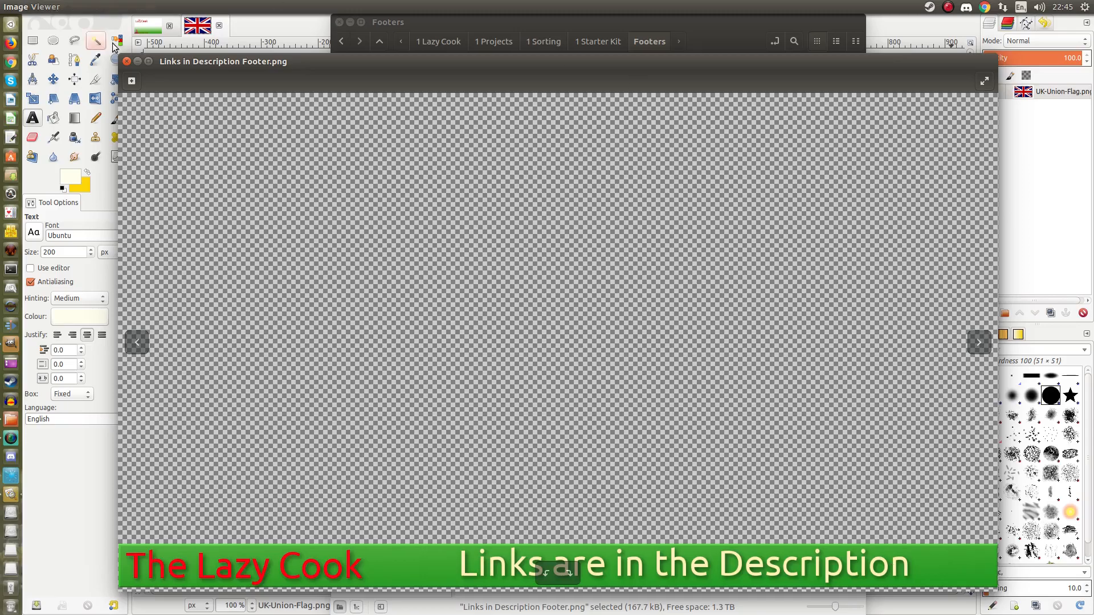
left_click(127, 62)
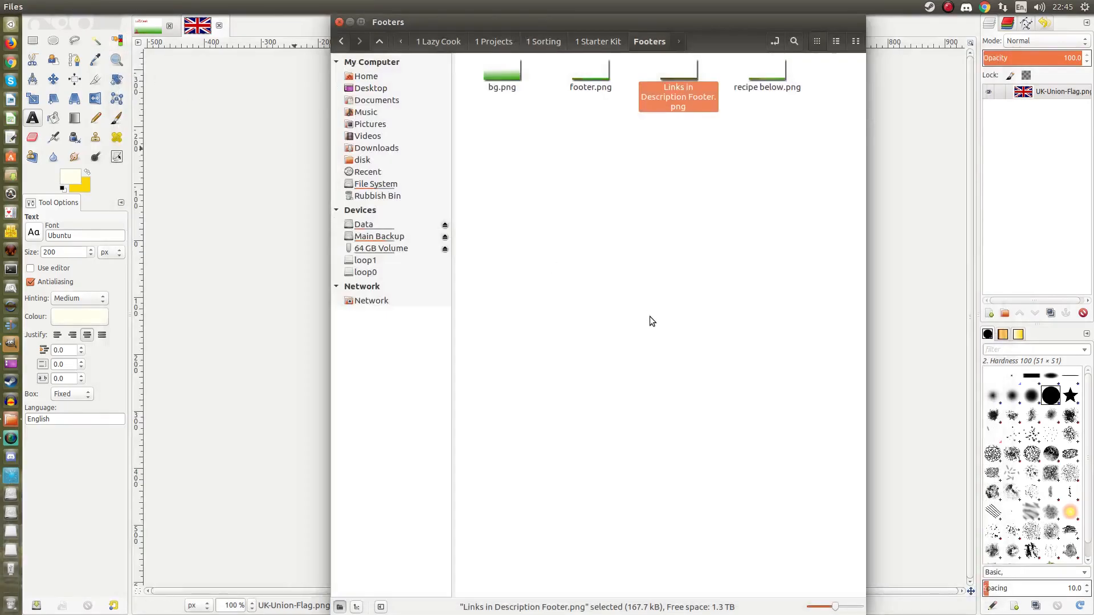
double_click(762, 76)
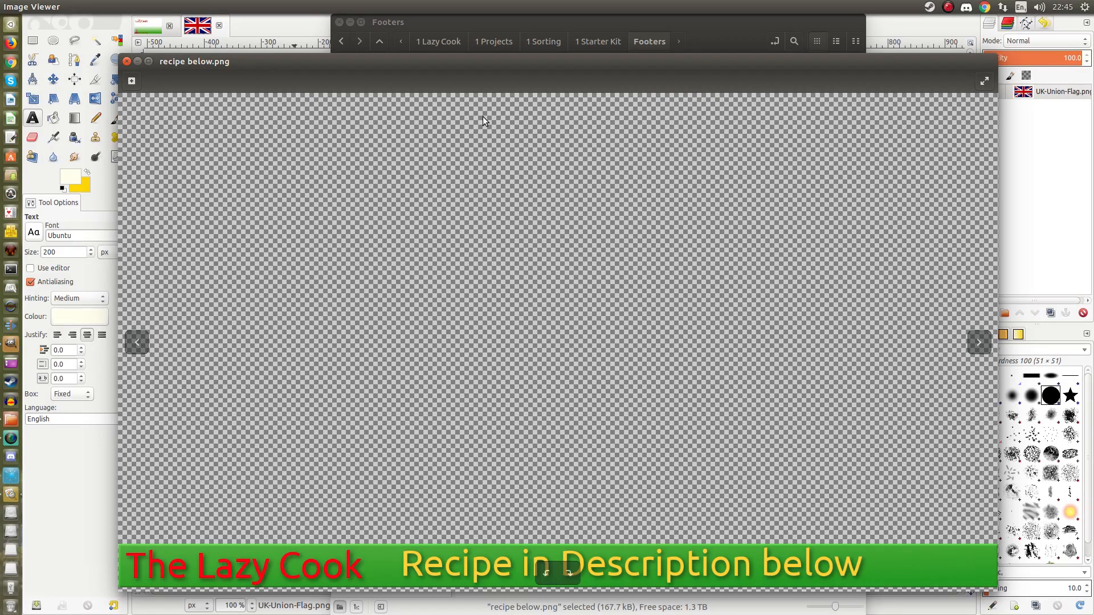
left_click(126, 61)
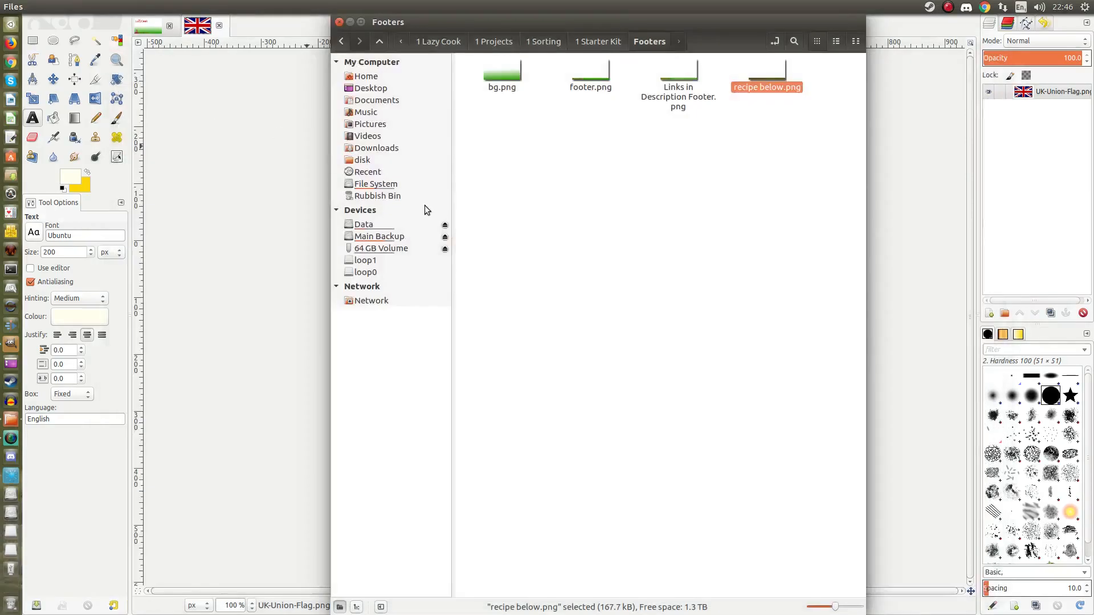
Step: Open footer.png in GIMP, bring the editor to the front and activate the Rectangle Select tool
right_click(586, 67)
mouse_move(638, 93)
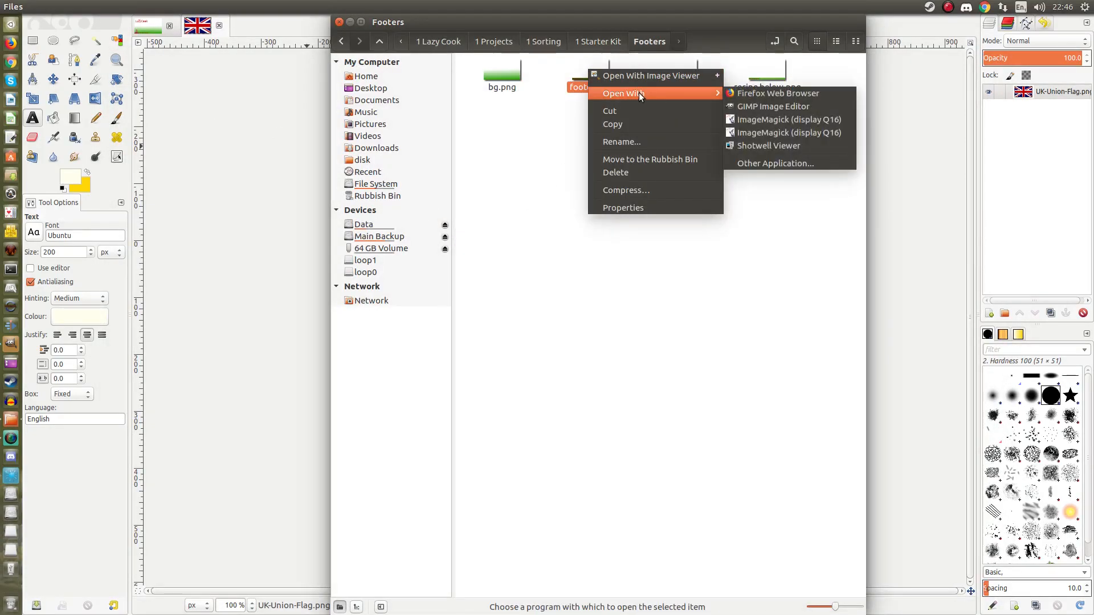
left_click(761, 106)
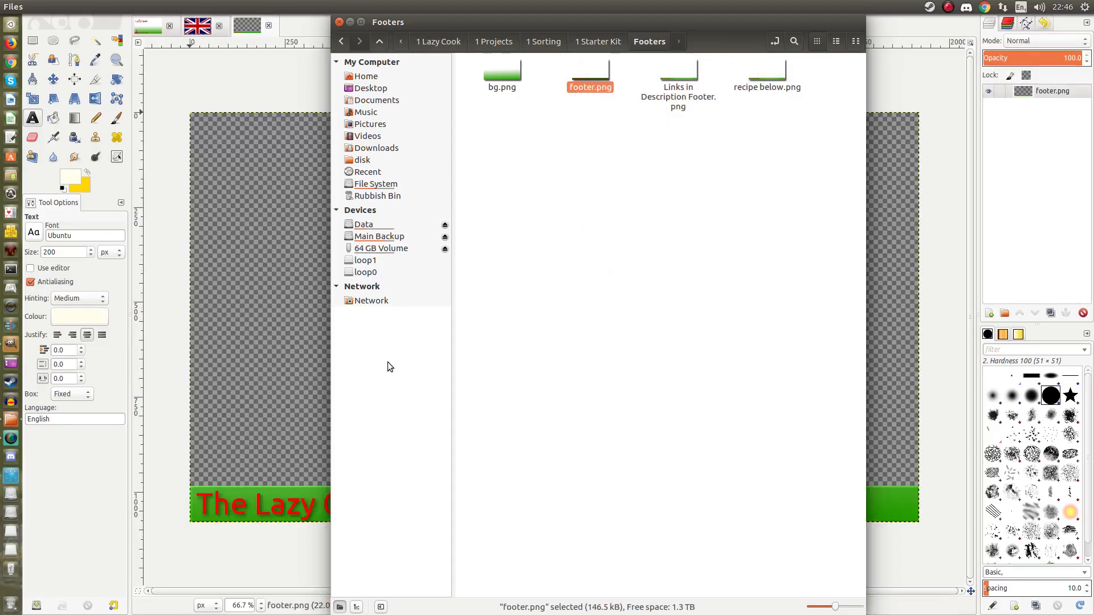
left_click(244, 80)
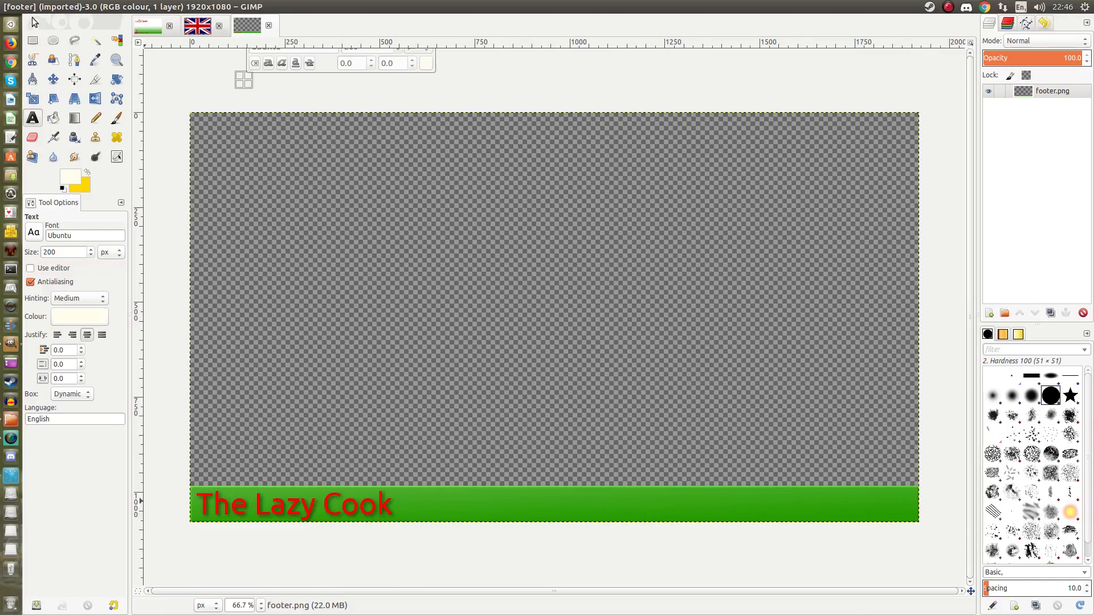
left_click(32, 40)
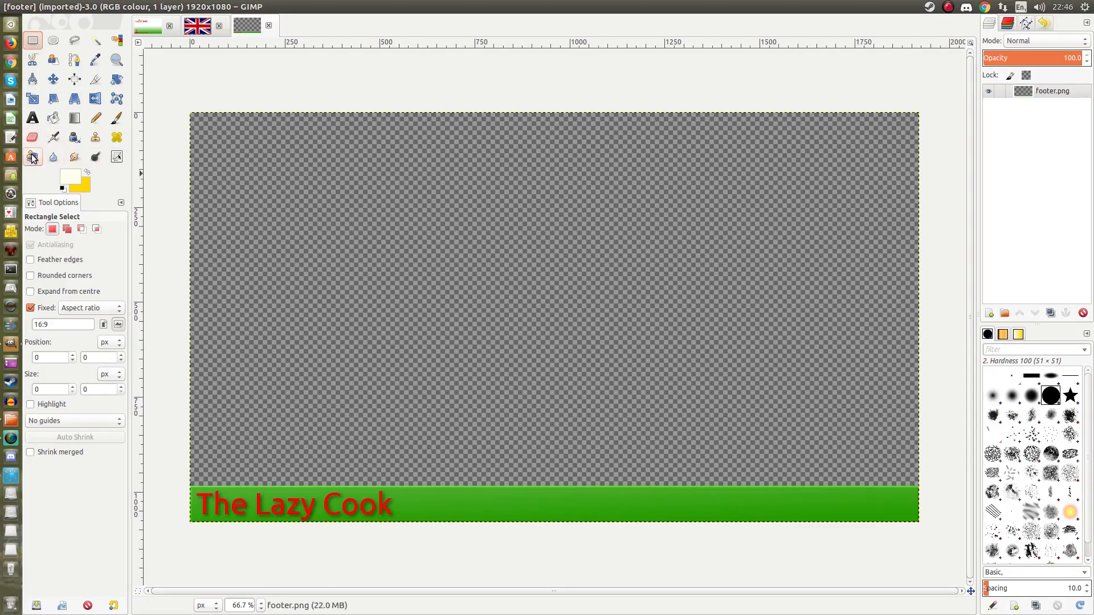
Step: Add yellow 80 px Ubuntu text "Details of the video..." in a box about 1149 × 85 px on the green bar beside The Lazy Cook
left_click(87, 172)
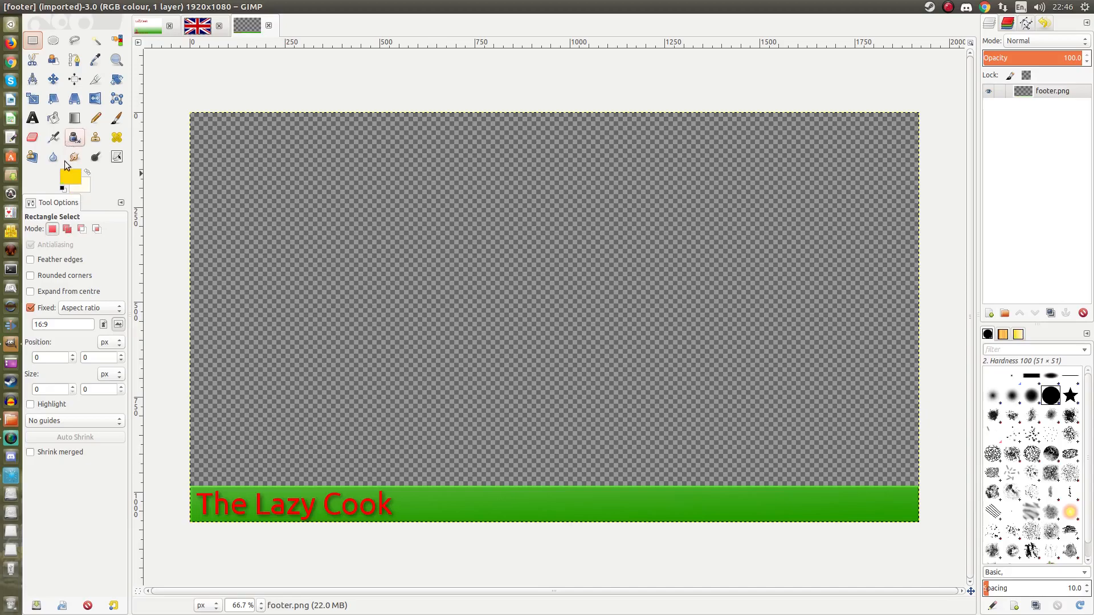
left_click(33, 118)
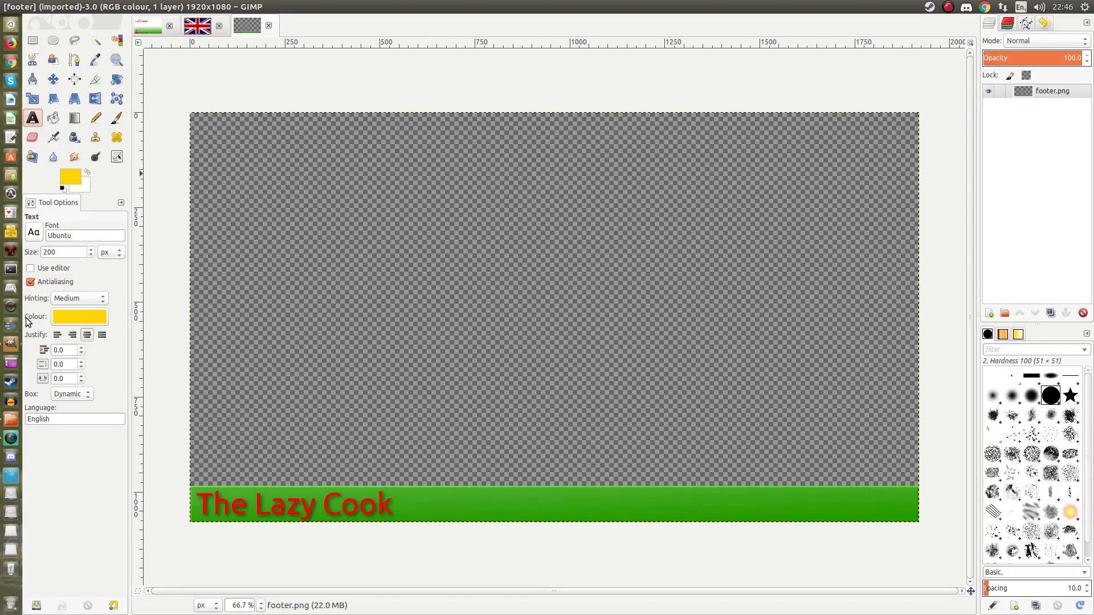
double_click(60, 252)
type("80")
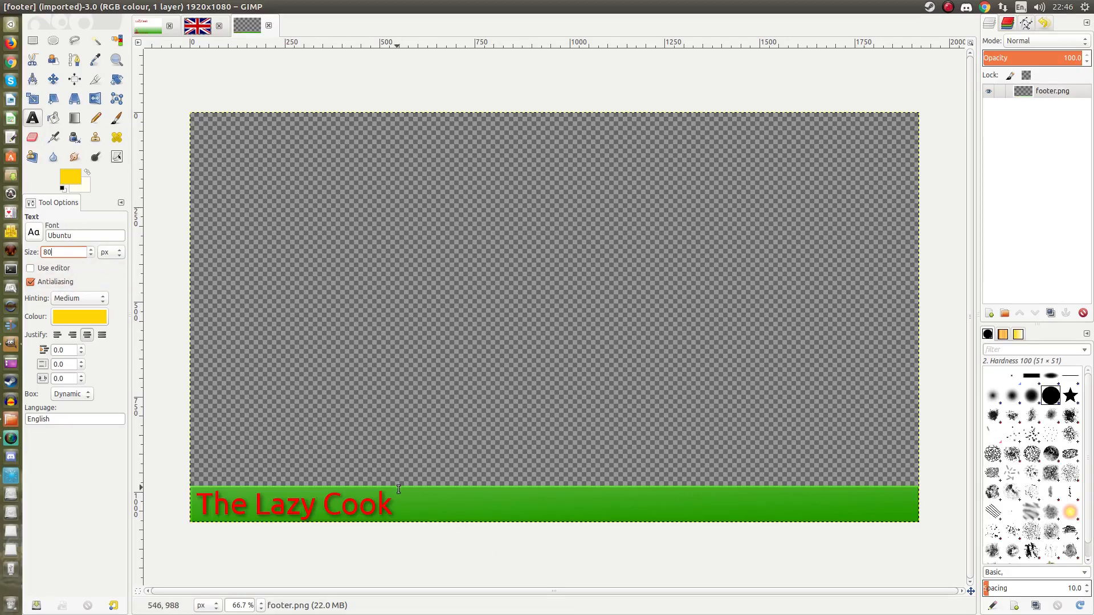
left_click_drag(408, 489, 844, 516)
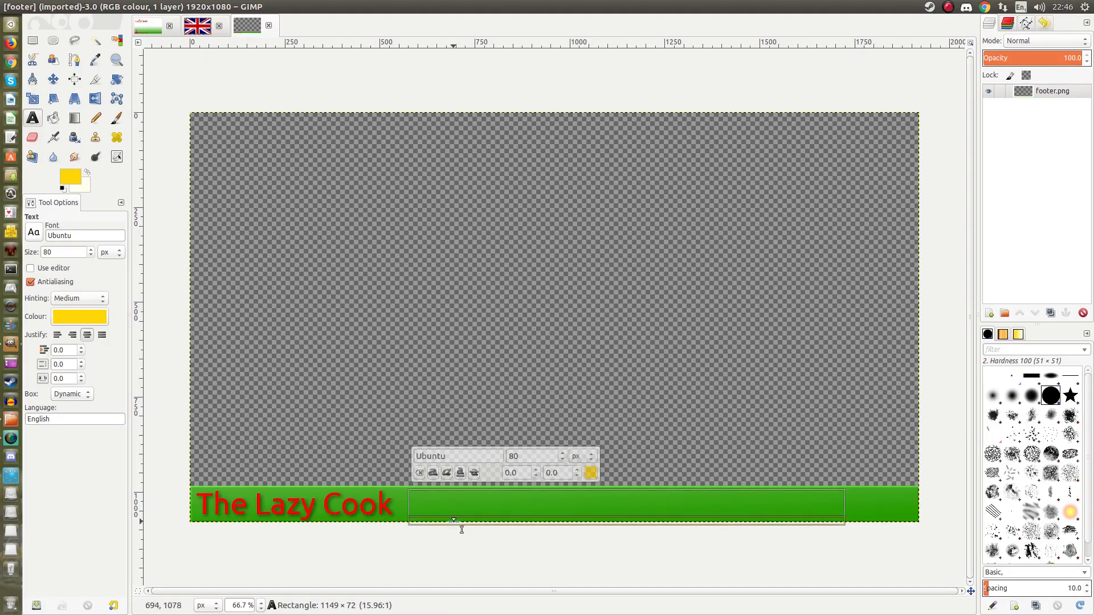
type("Detail")
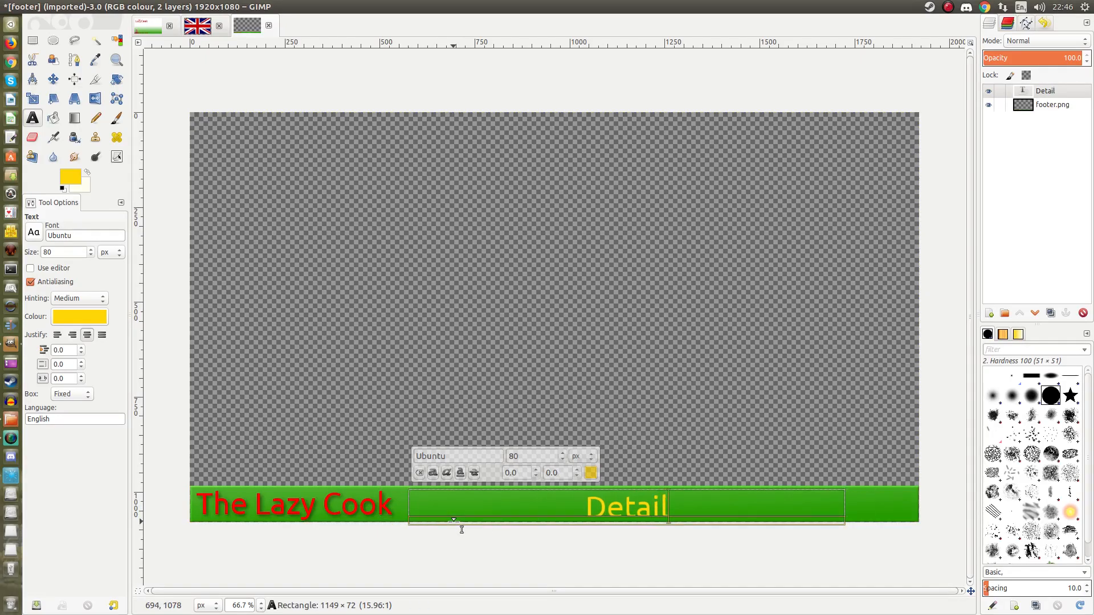
type("s of th")
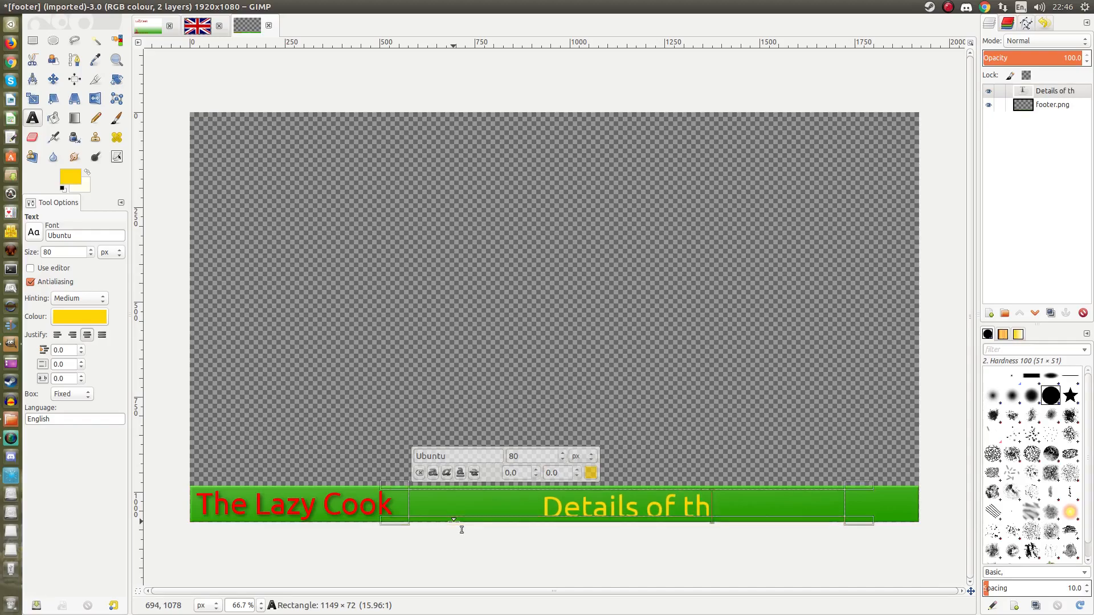
type("e video")
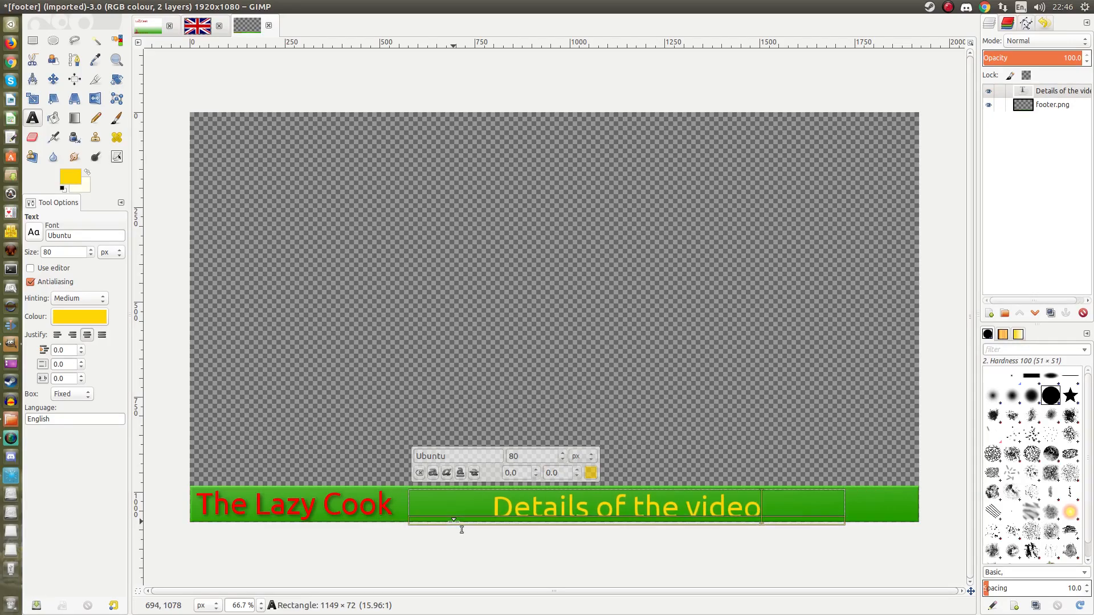
type("...")
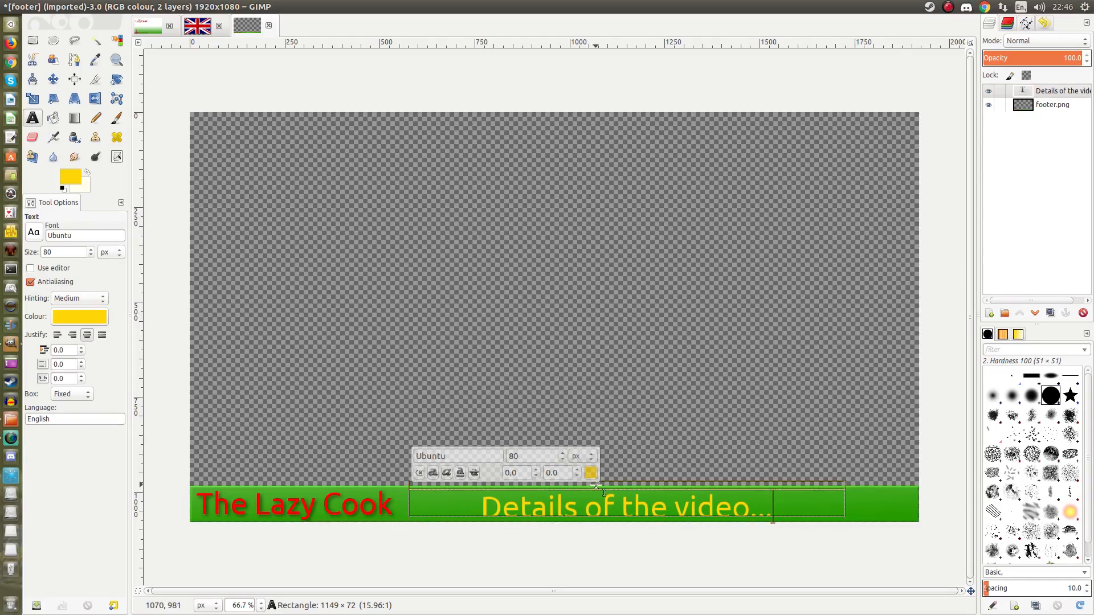
left_click_drag(596, 485, 596, 480)
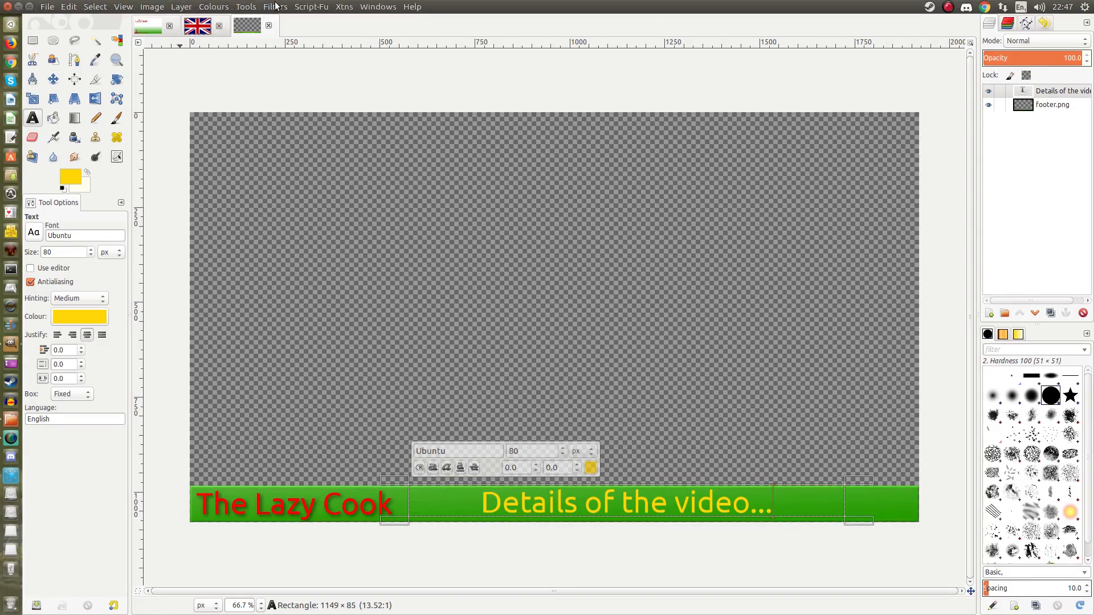
Step: Apply a Drop Shadow filter to the "Details of the video..." text layer
left_click(280, 8)
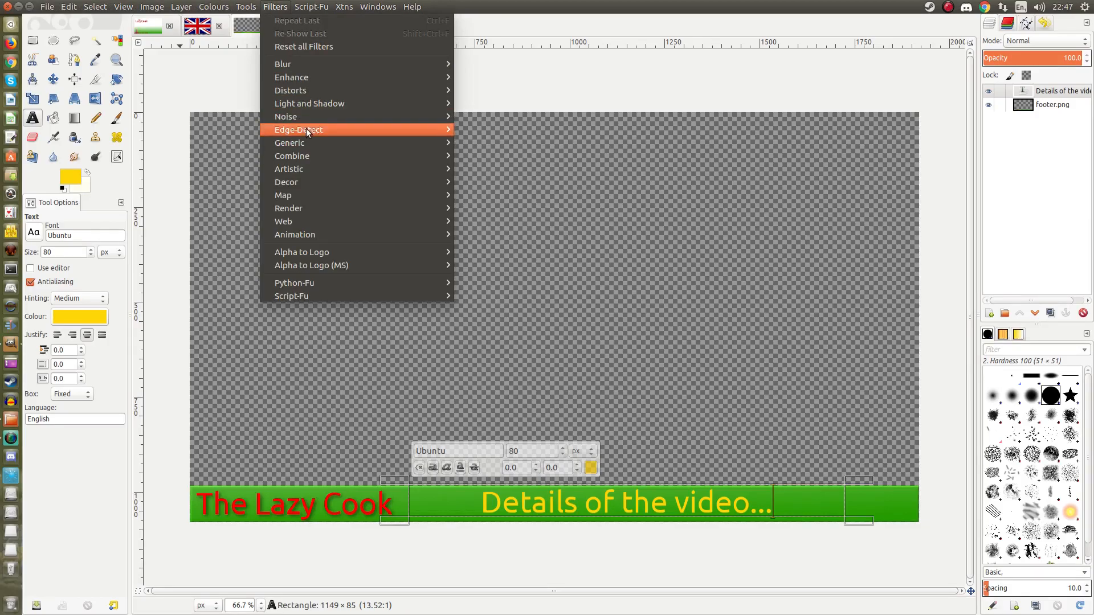
mouse_move(324, 103)
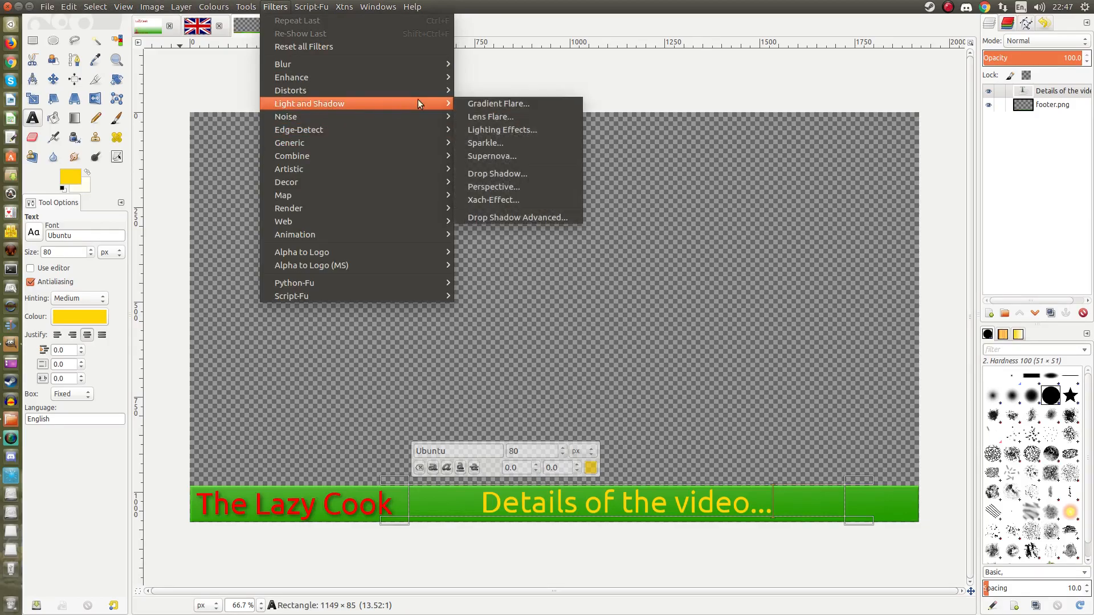
left_click(502, 174)
left_click(624, 338)
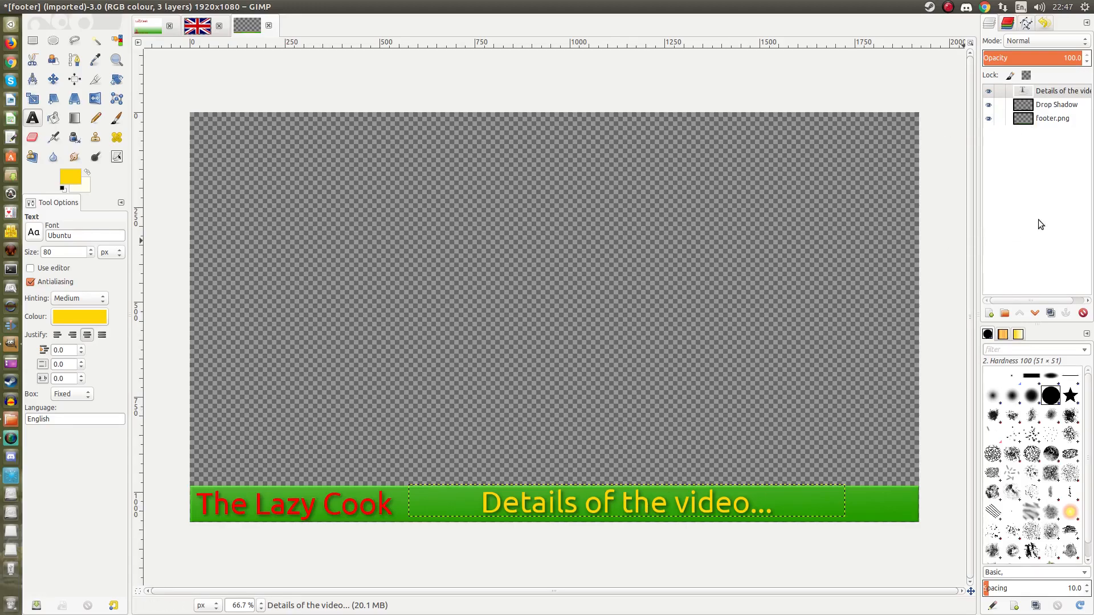
Step: Toggle the Drop Shadow layer off and on to compare, and merge the visible layers with the Expanded as necessary option
left_click(988, 106)
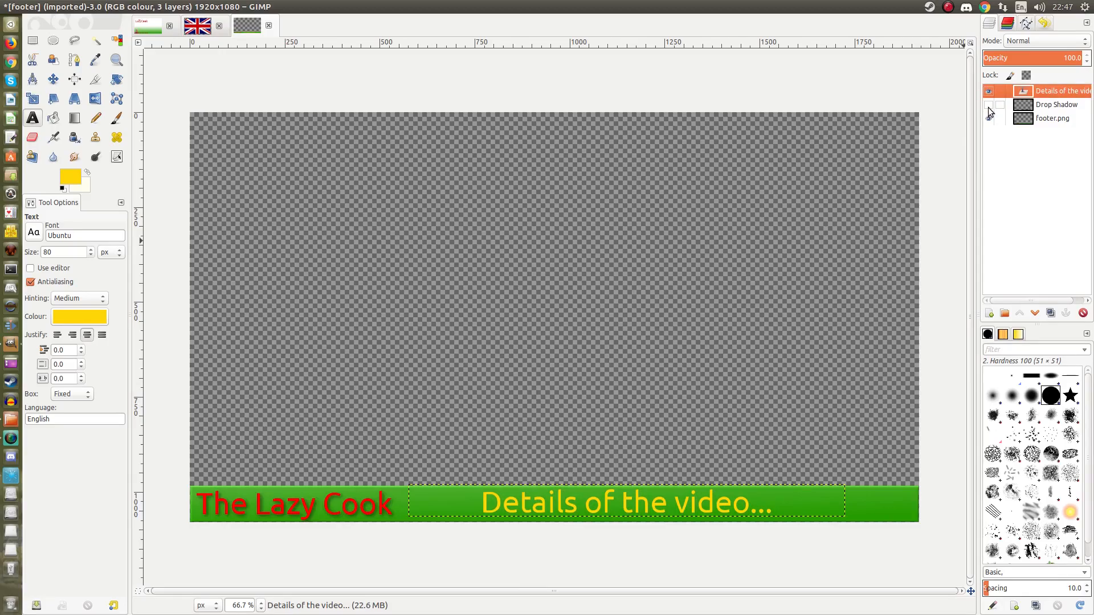
left_click(988, 107)
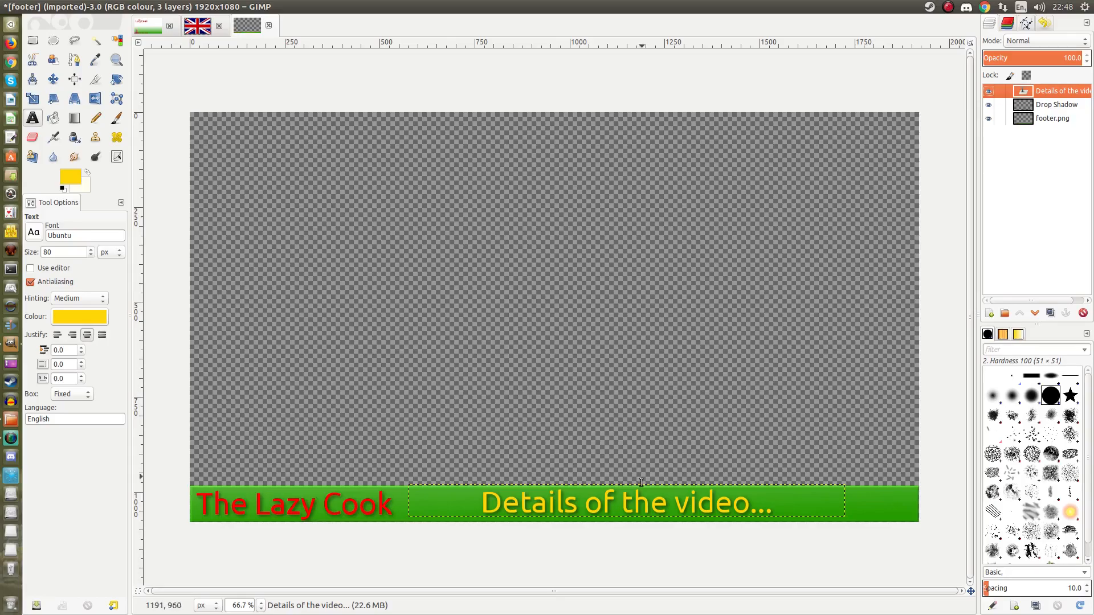
key("ctrl+m")
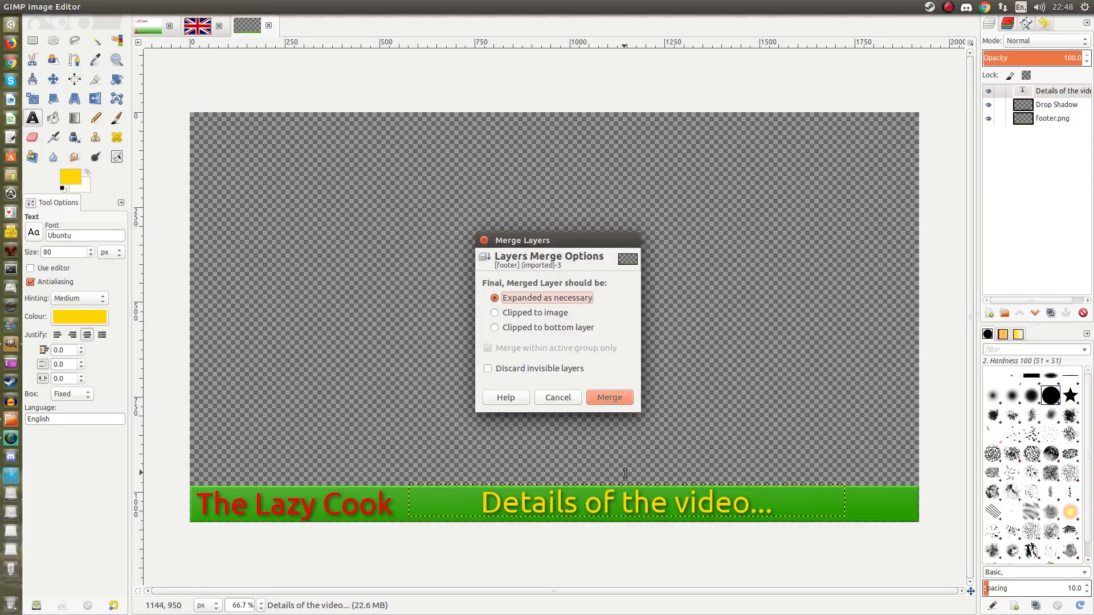
key("Return")
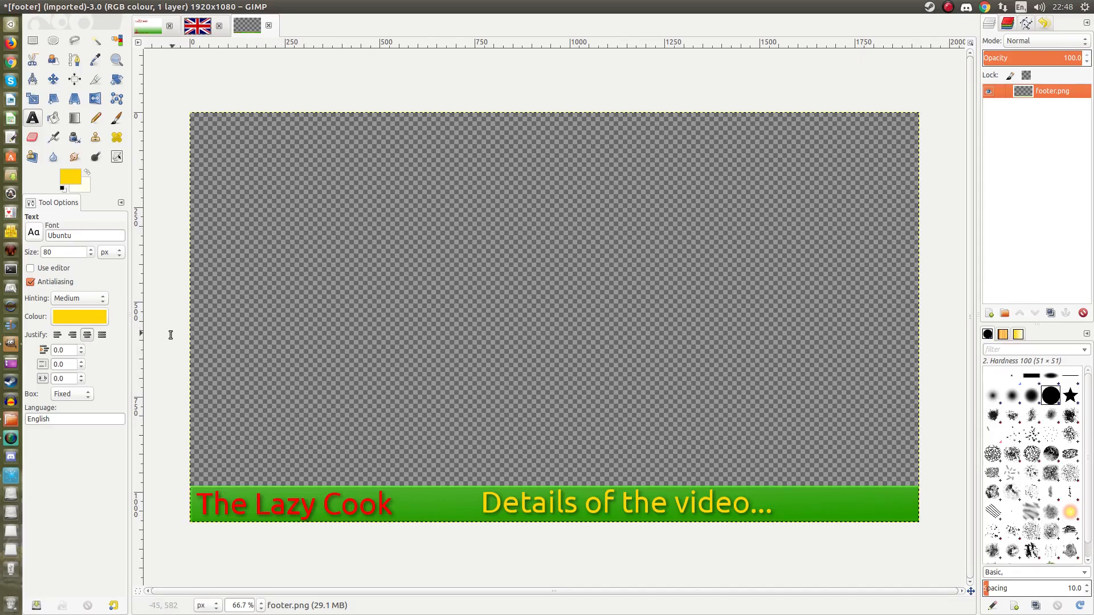
Step: On the 1 title.png image, draw a text box about 1768 × 395 px below the logo and enter "Video" at 200 px
left_click(147, 28)
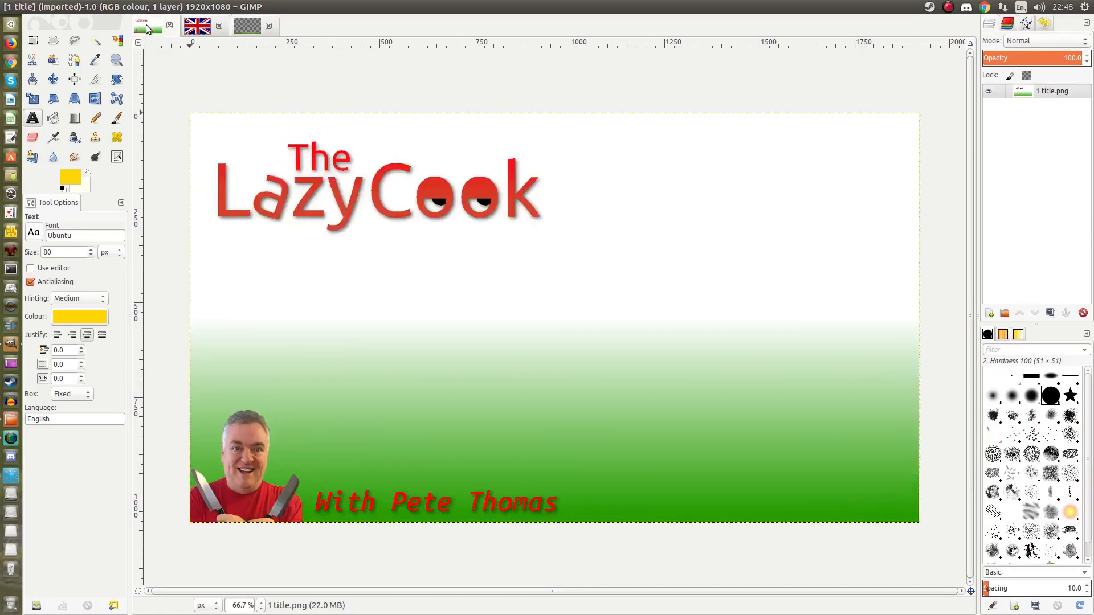
left_click(56, 253)
left_click(33, 118)
left_click_drag(223, 253, 888, 404)
left_click_drag(899, 334, 902, 334)
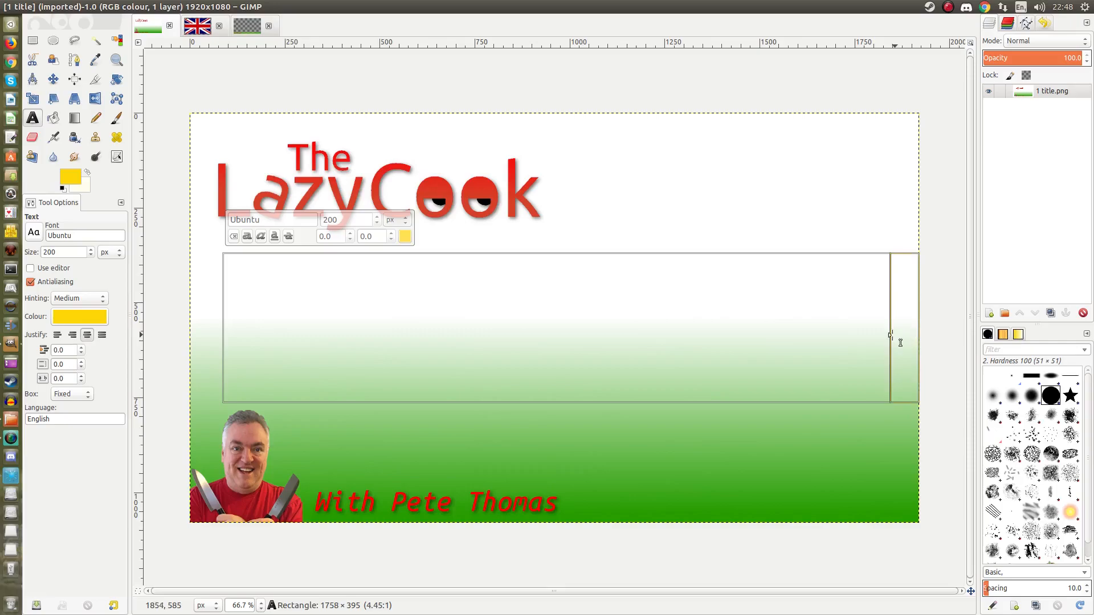
left_click_drag(210, 328, 207, 330)
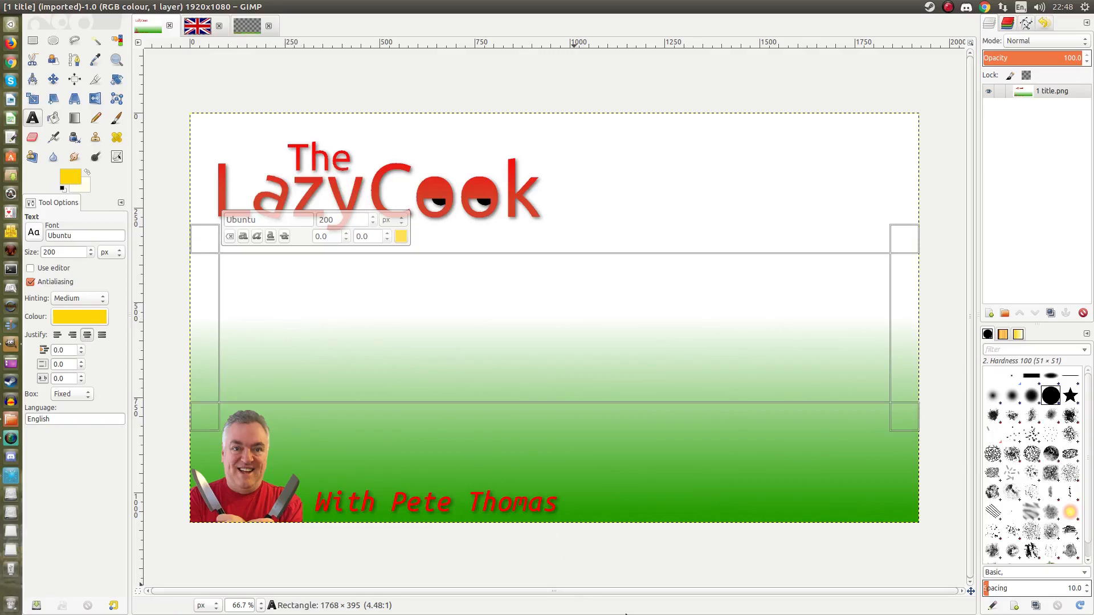
type("Video")
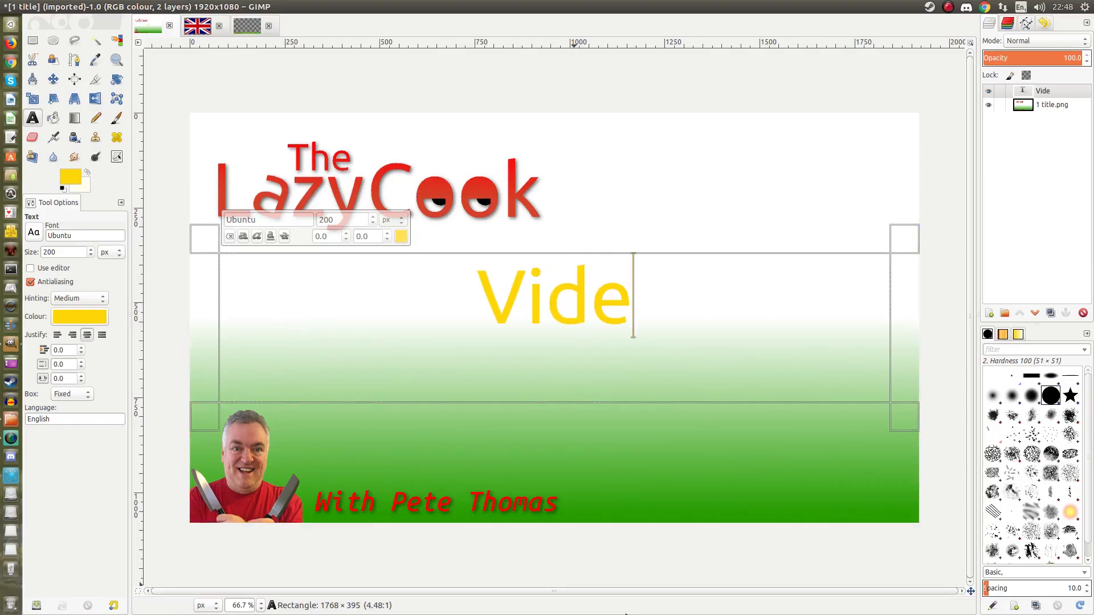
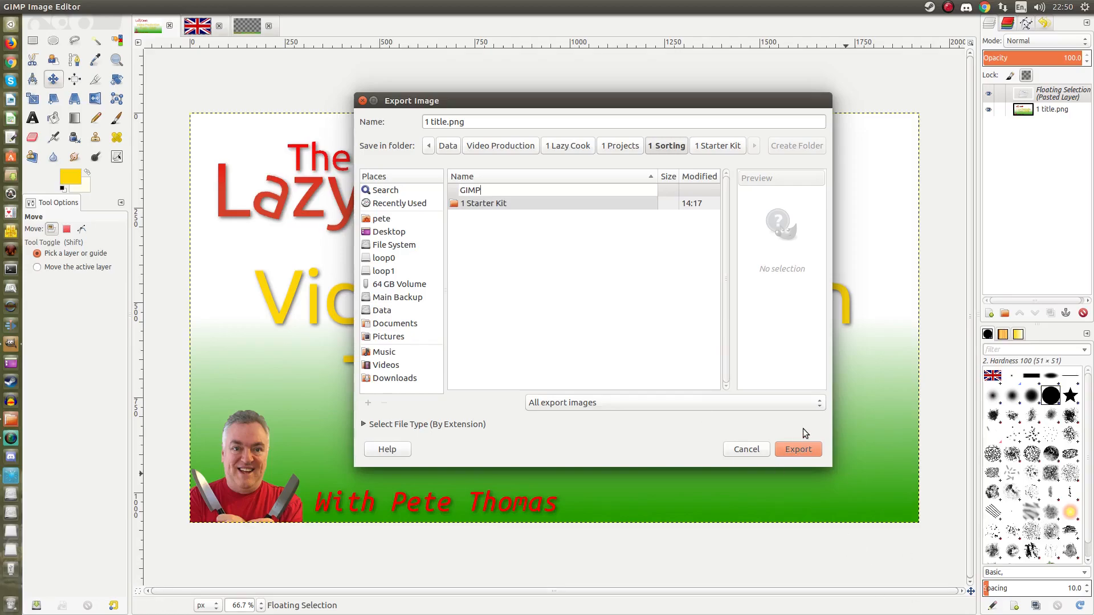
Step: Export the title image as 1 title.png with PNG compression level 9
left_click(800, 449)
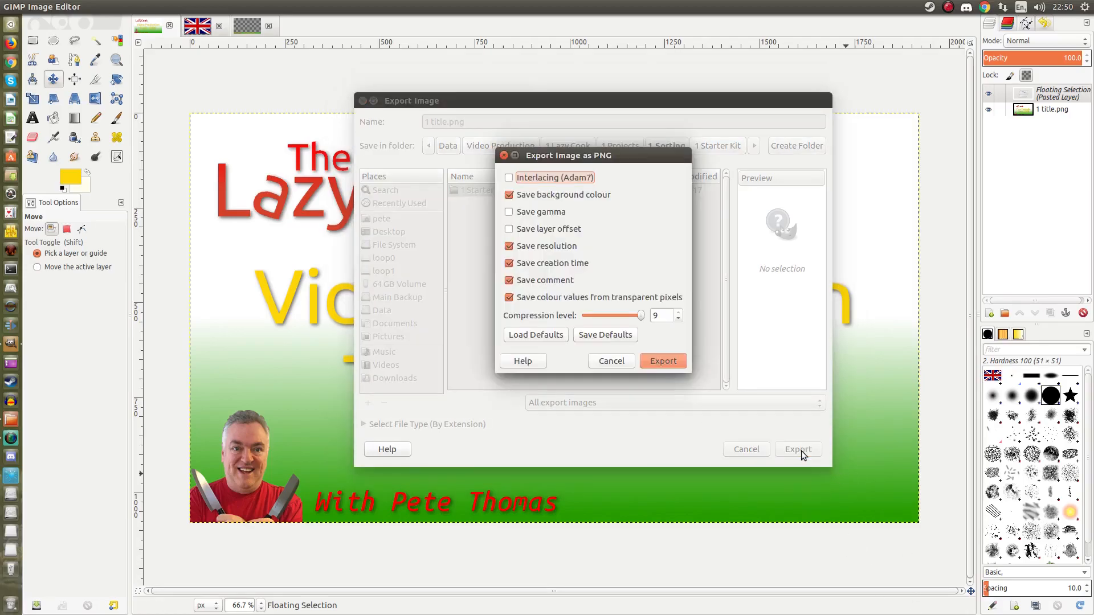
left_click(662, 361)
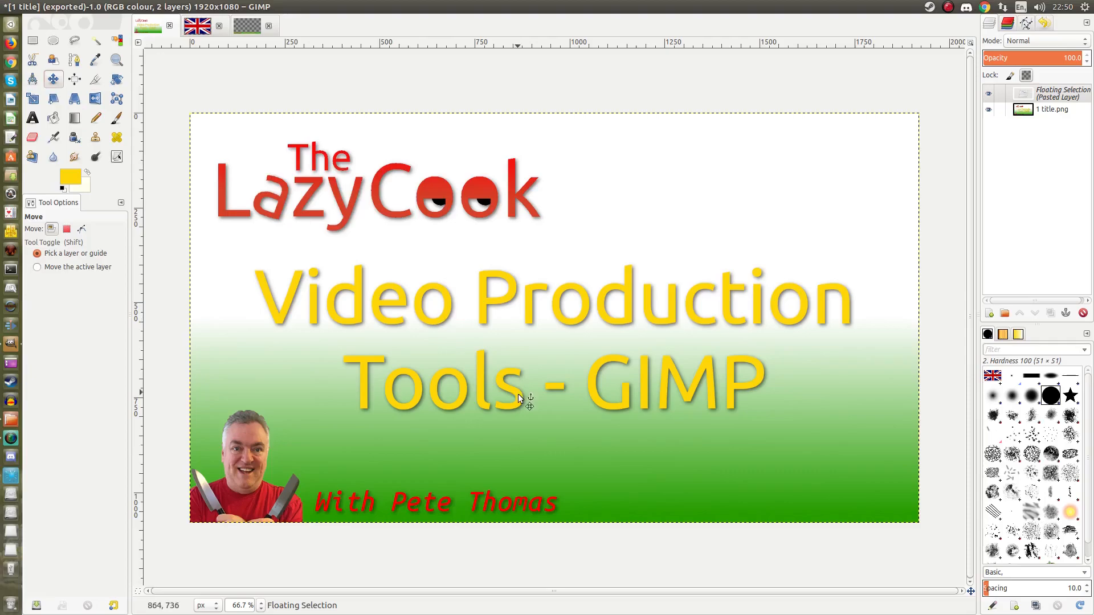
Step: Switch to Chrome and run an image search for "flag of usa" in a new tab
left_click(12, 62)
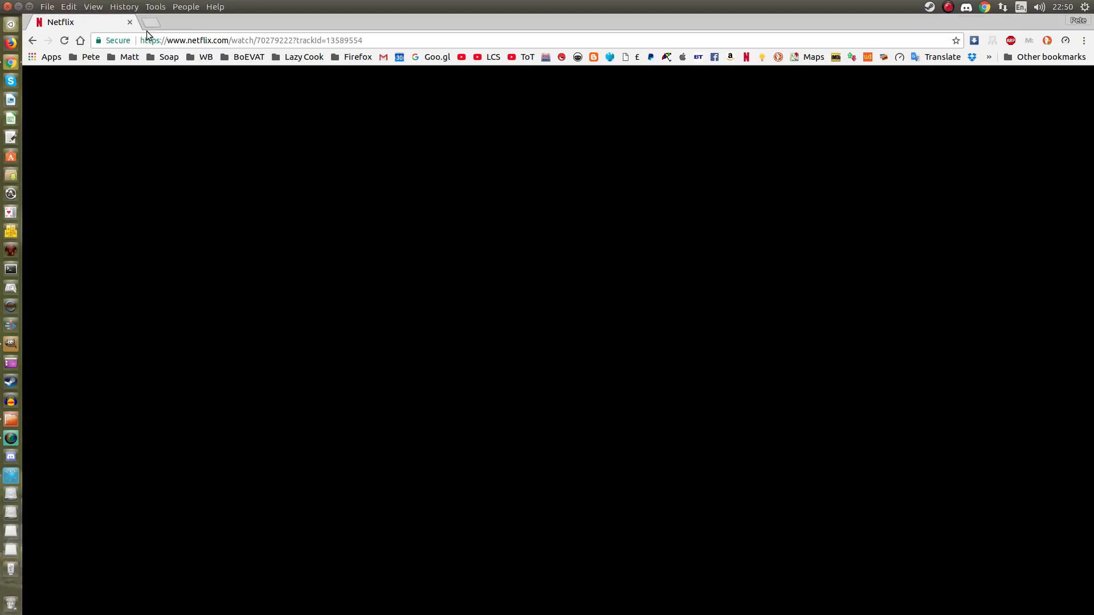
left_click(152, 22)
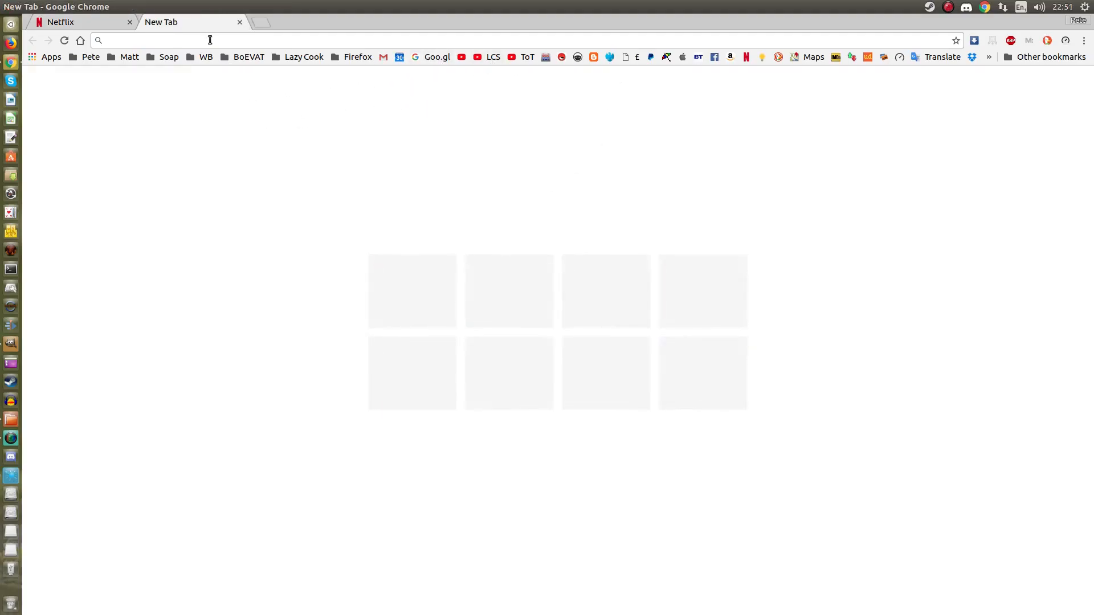
type("flag o")
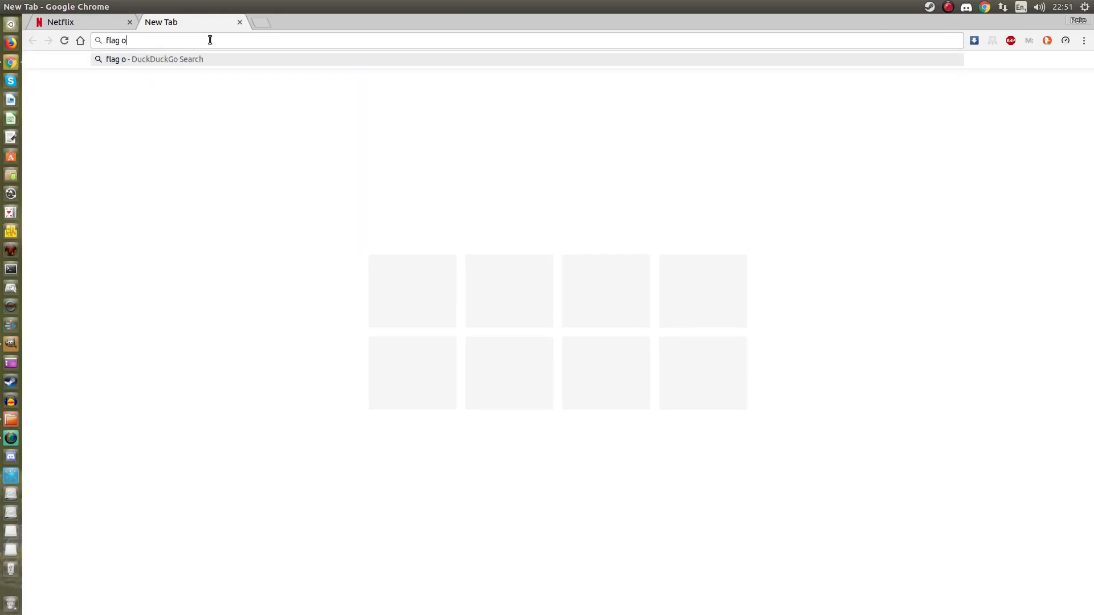
type("f usa")
key("Return")
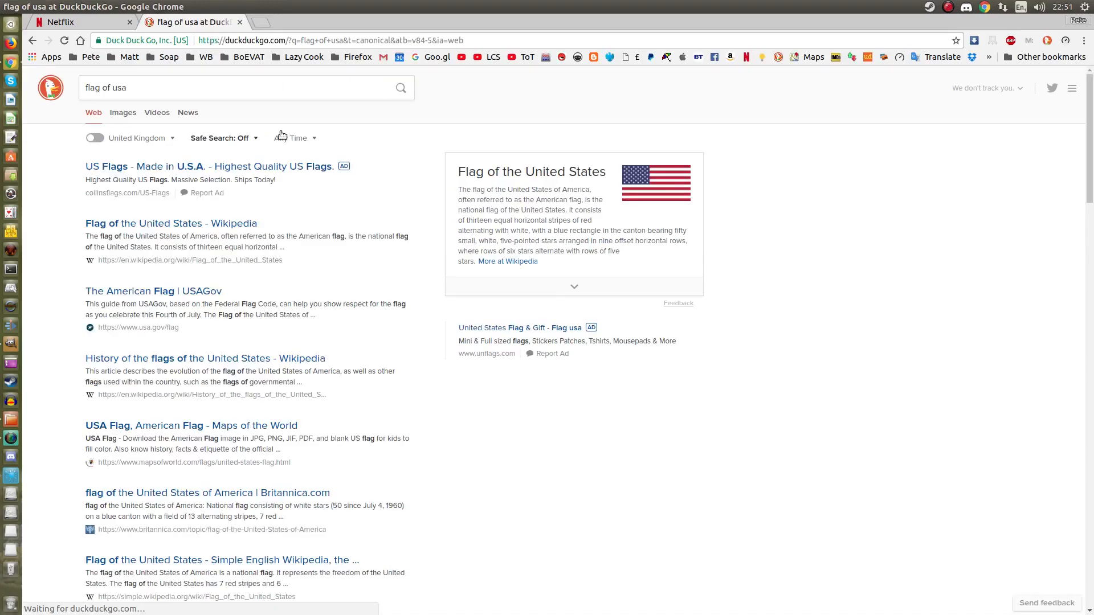
left_click(123, 113)
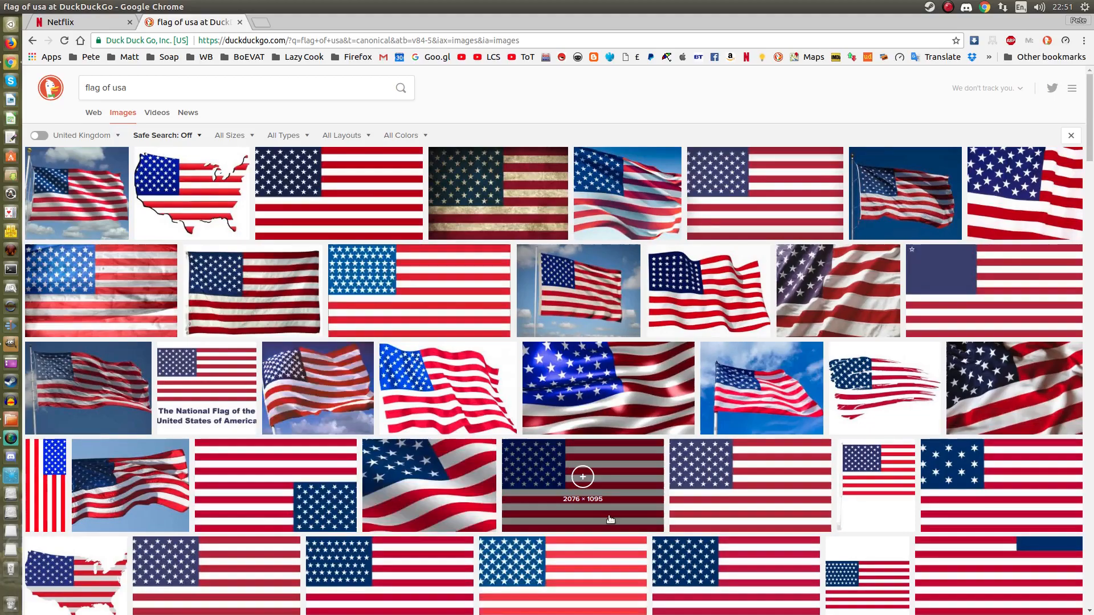
Step: Browse the flag images and open the full-size file of the American flag shaped like the US map
scroll(610, 519, "down", 1)
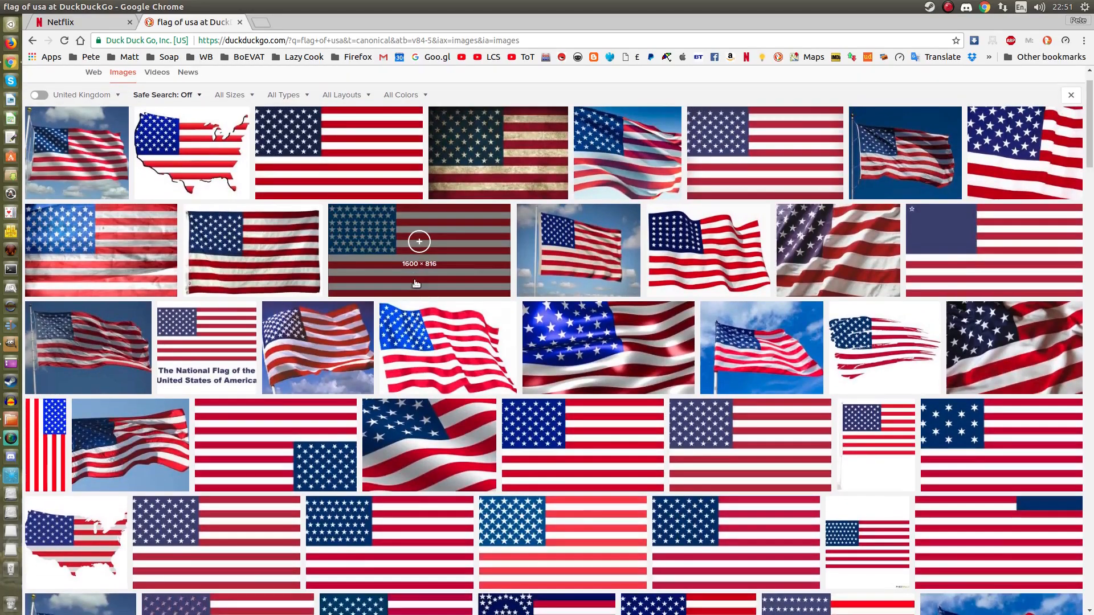
scroll(416, 284, "up", 1)
scroll(684, 490, "down", 2)
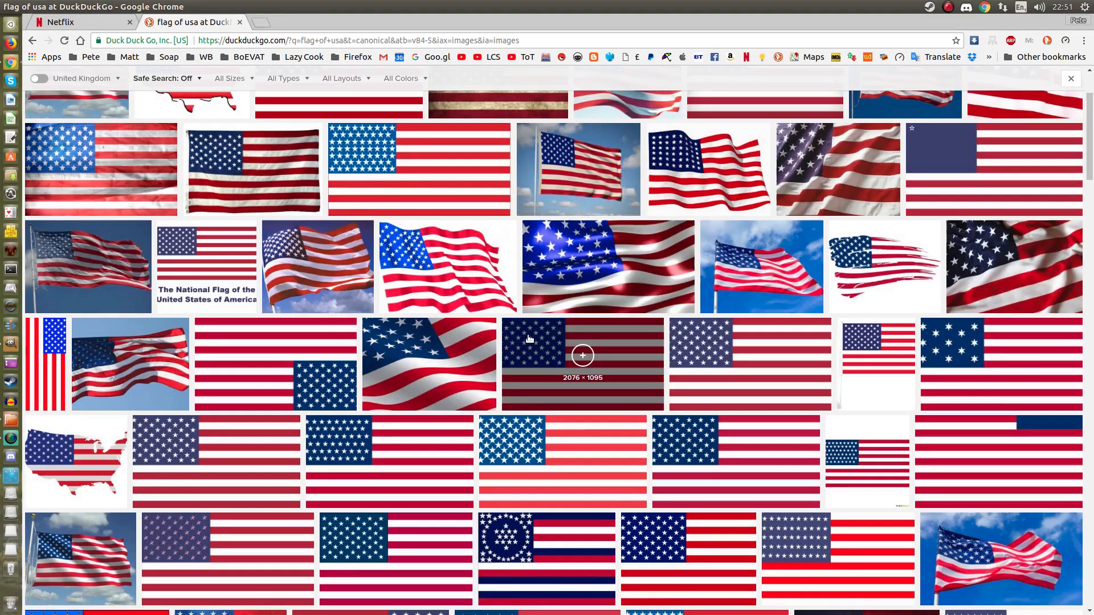
scroll(570, 342, "down", 5)
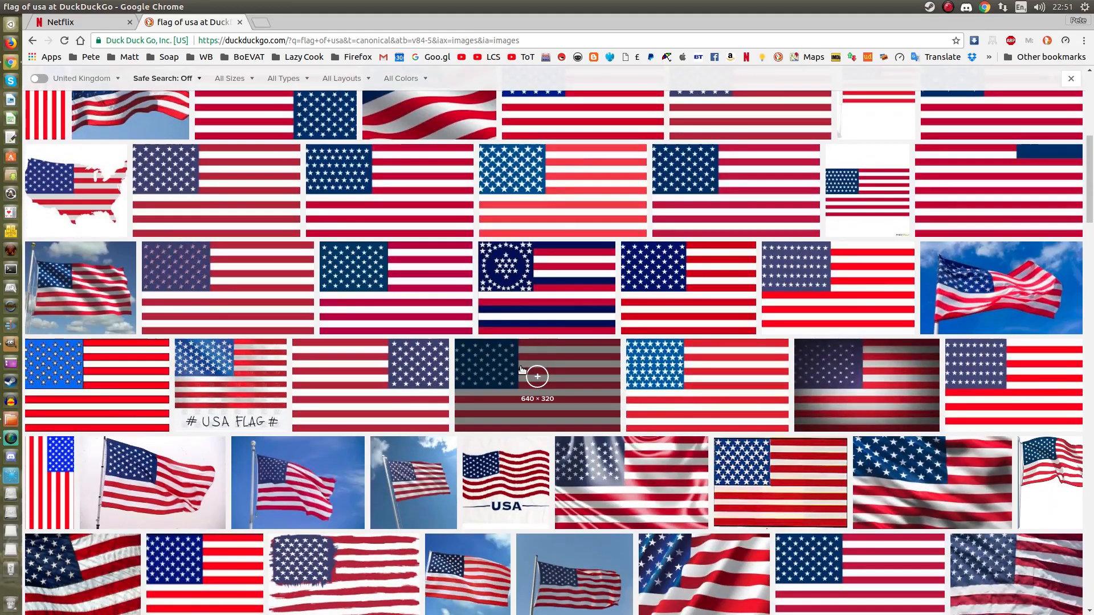
left_click(83, 205)
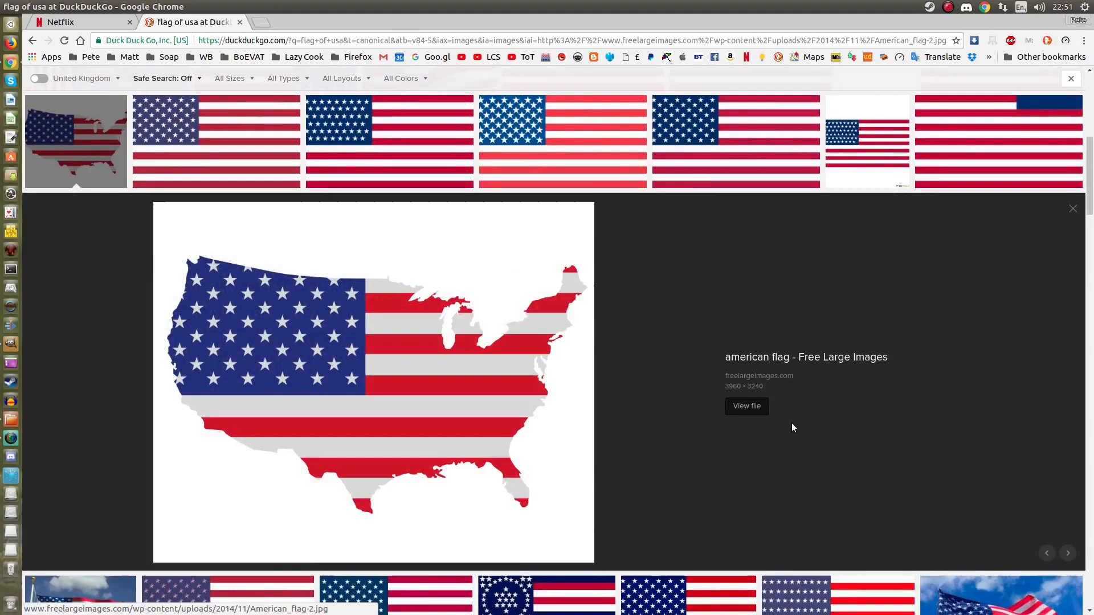
left_click(746, 406)
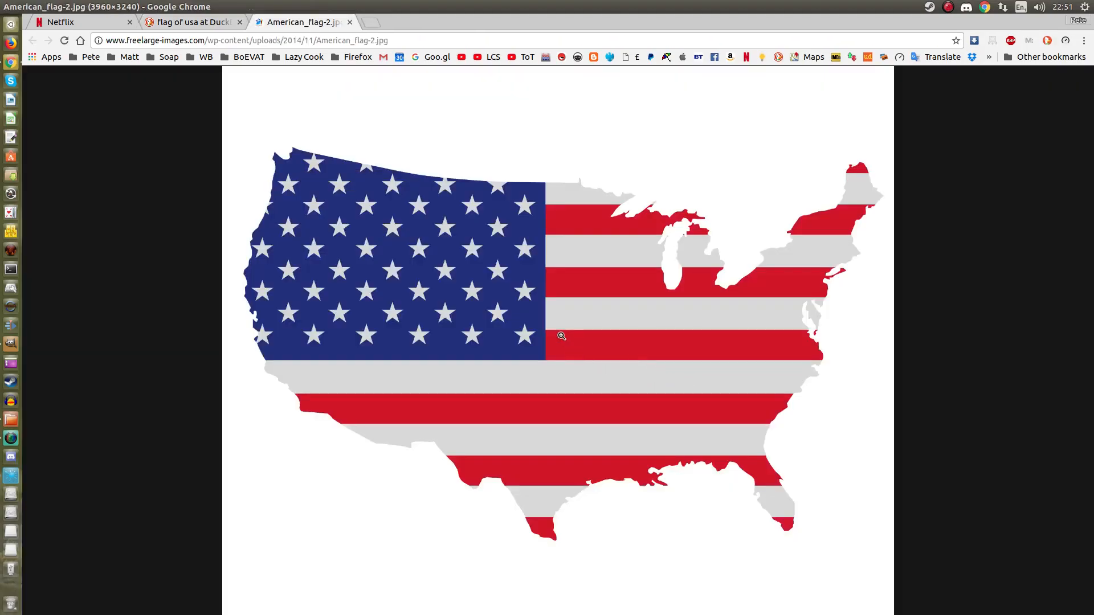
Step: Save the full-size American flag map image to the Desktop as American_flag-2.jpg
right_click(561, 336)
left_click(620, 359)
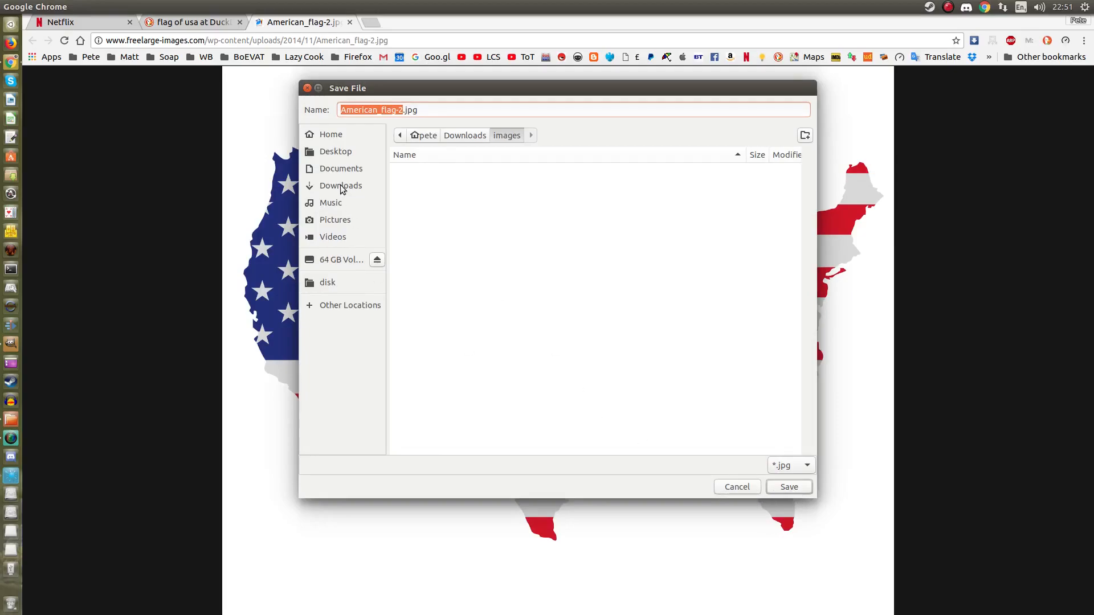
left_click(334, 153)
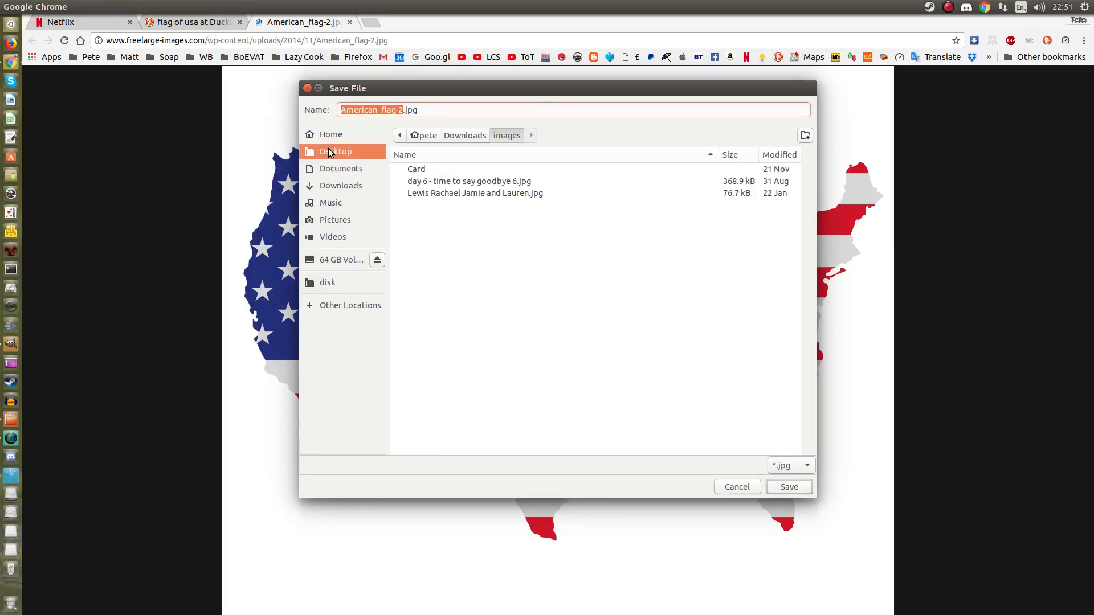
left_click(795, 491)
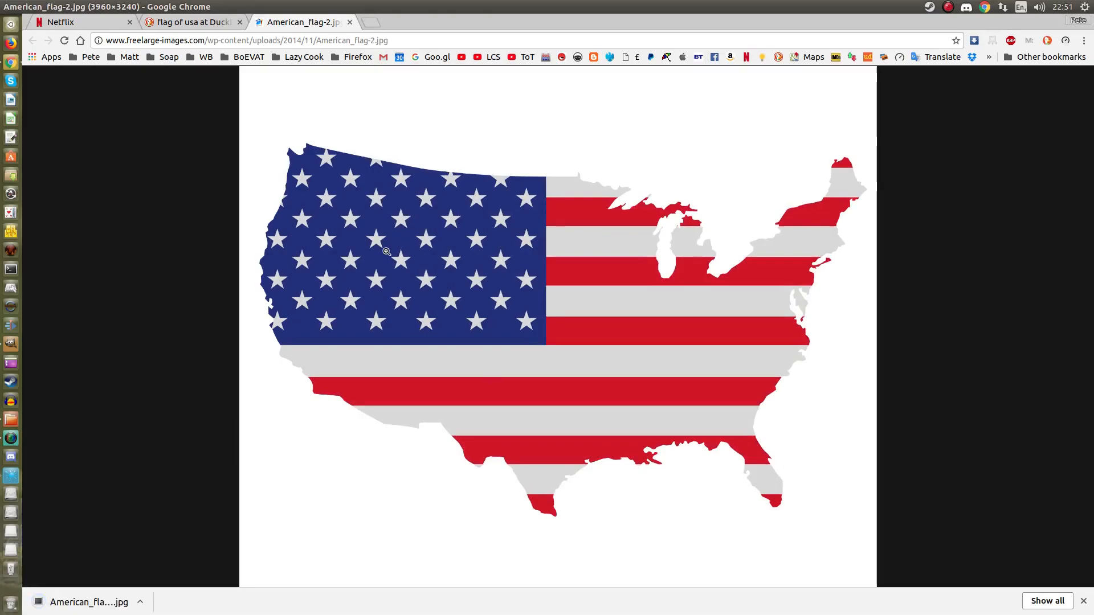
Step: Switch to the file manager, show the Desktop folder in a new tab, and open American_flag-2.jpg with GIMP
left_click(11, 420)
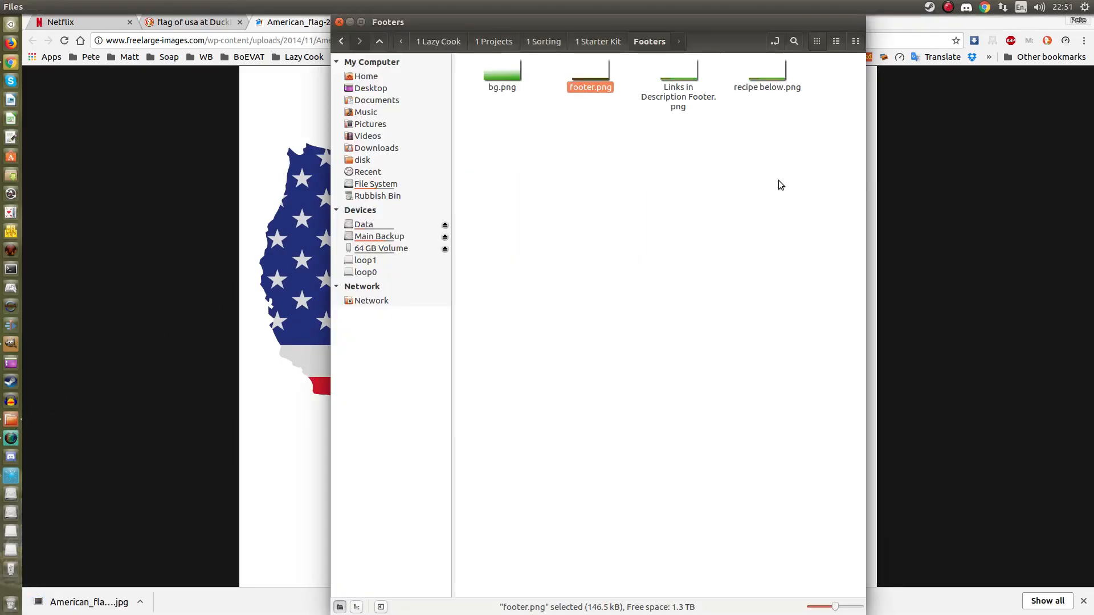
right_click(373, 91)
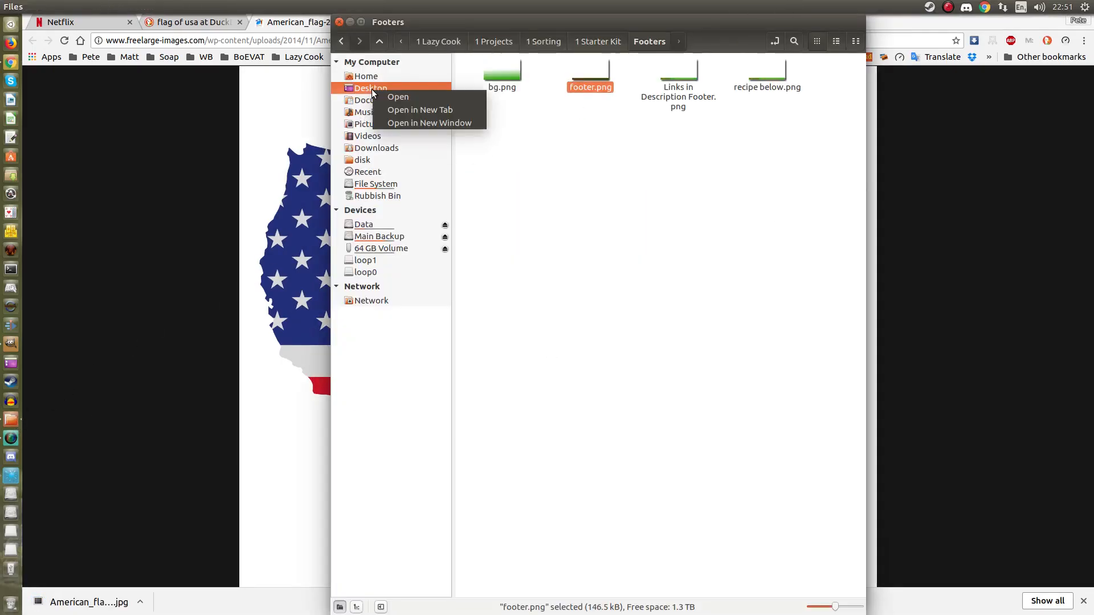
left_click(413, 110)
left_click(746, 67)
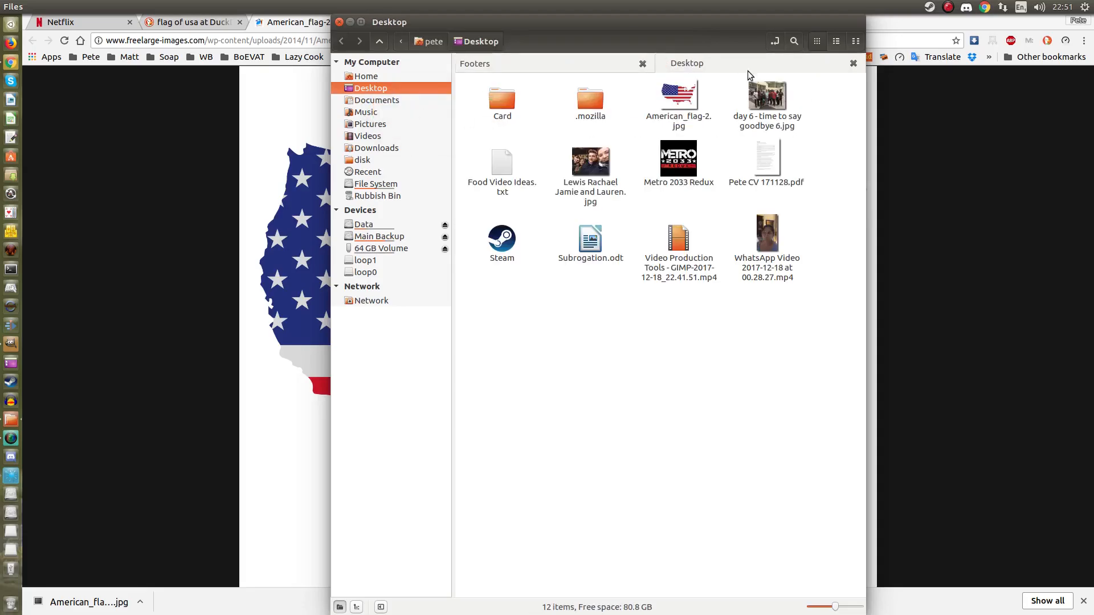
right_click(675, 100)
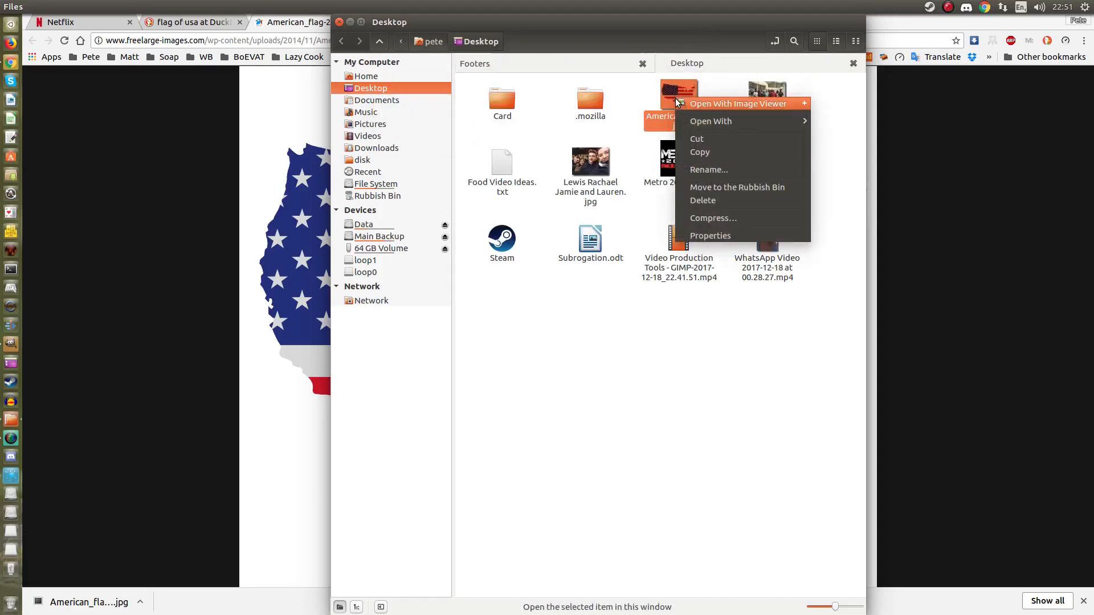
mouse_move(741, 121)
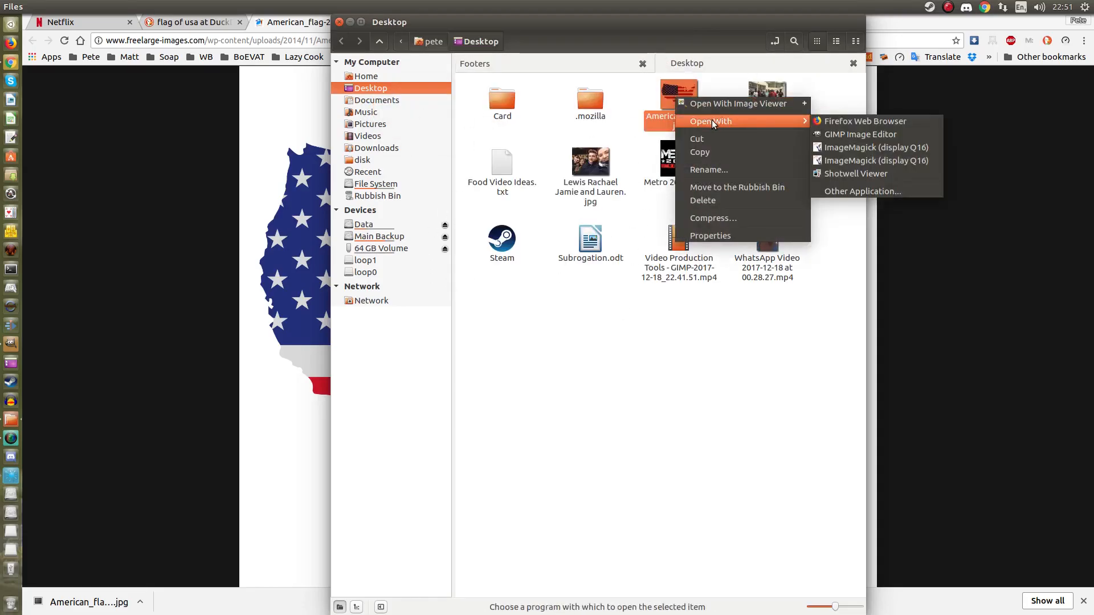
left_click(828, 137)
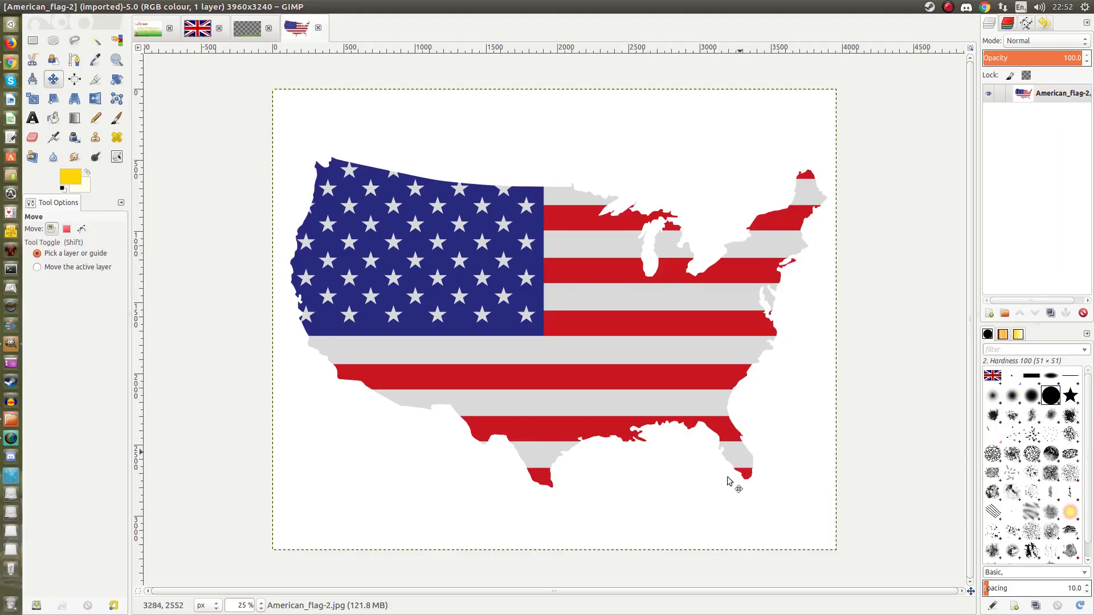
Step: Select the flag map by inverting a by-colour selection of its white background, and paste a copy of it as a new image
left_click(117, 40)
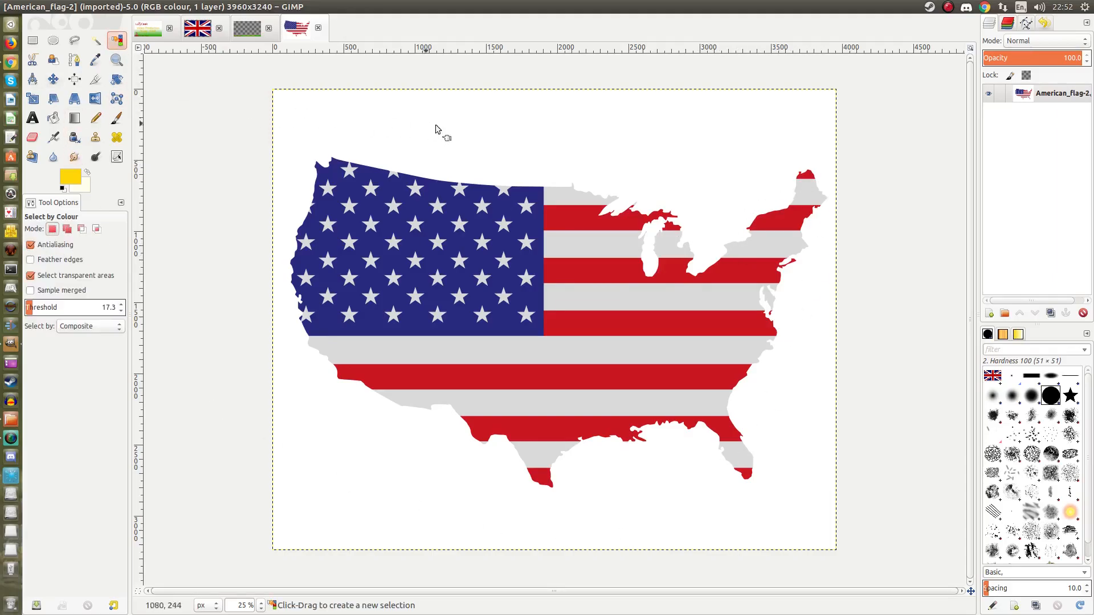
left_click(538, 142)
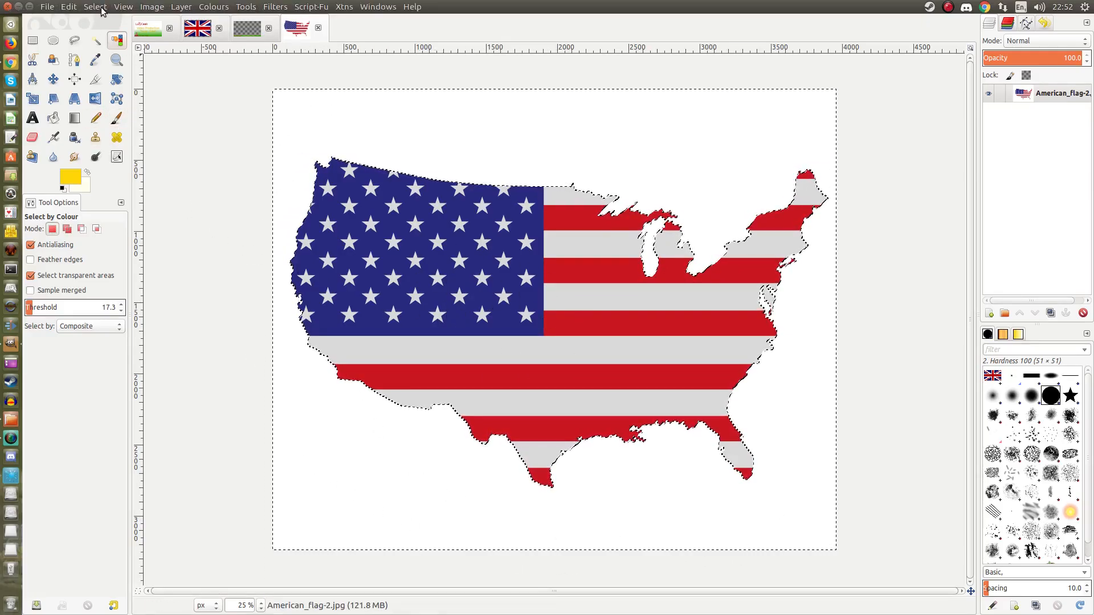
left_click(95, 6)
left_click(104, 46)
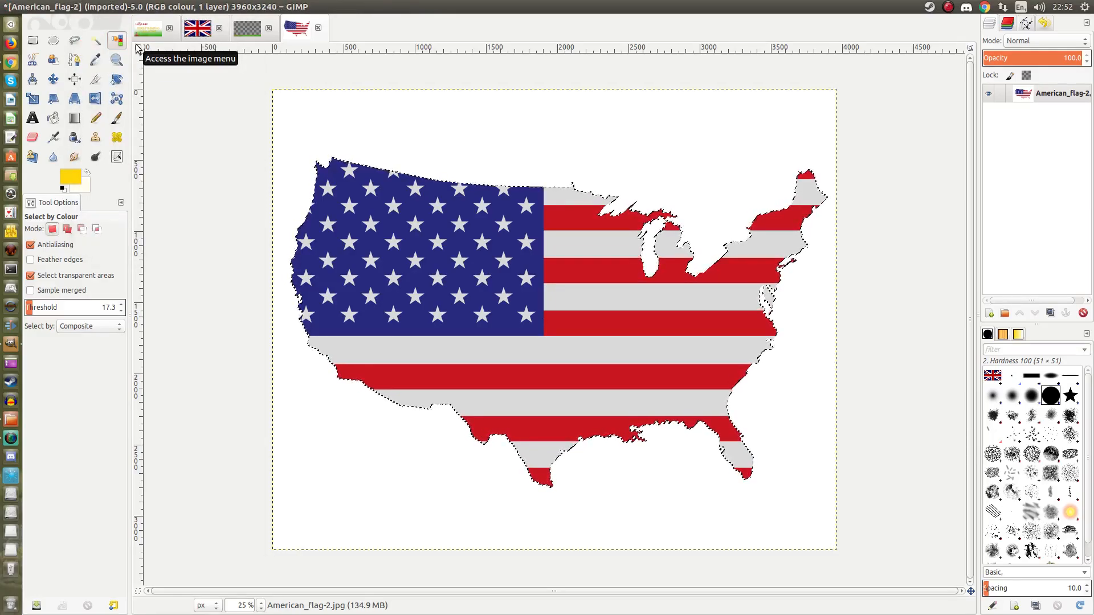
key("ctrl+c")
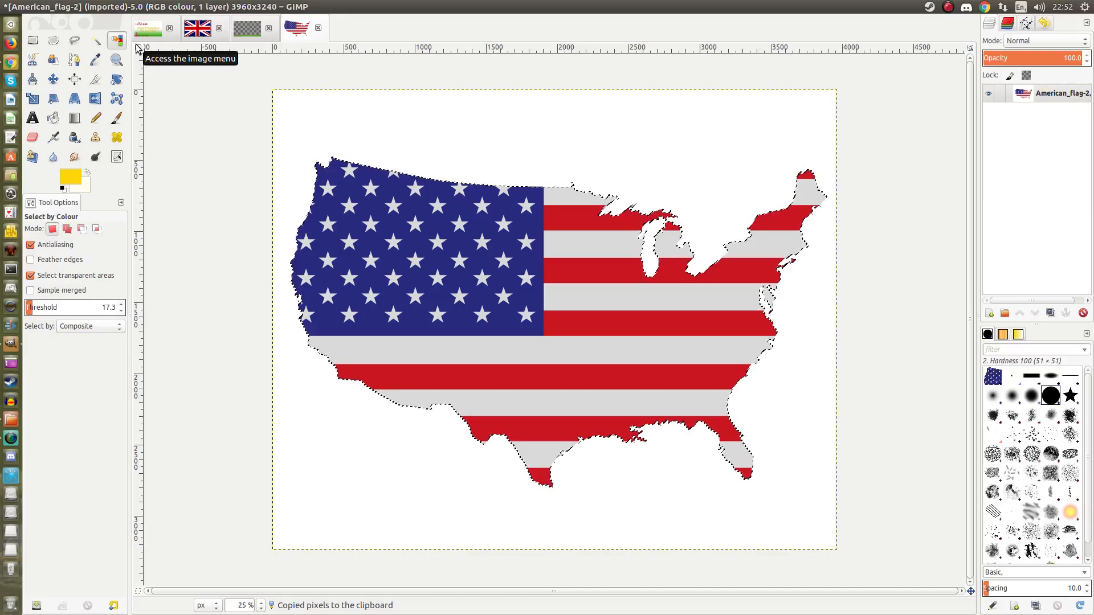
key("ctrl+shift+v")
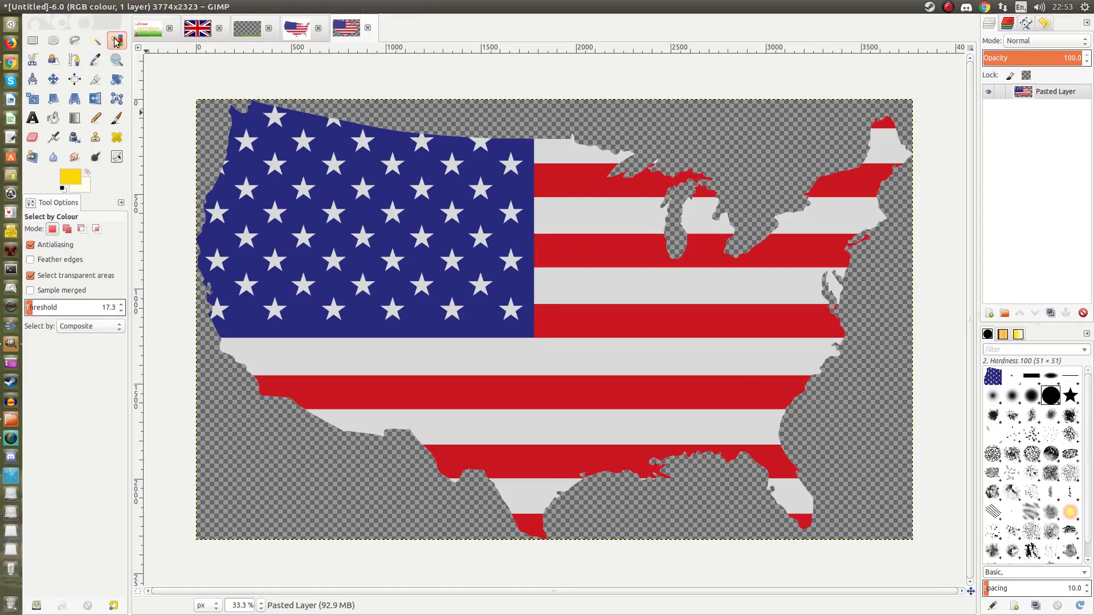
Step: Select the transparent area by colour, invert the selection to the flag map, and apply a drop shadow to it
left_click(761, 148)
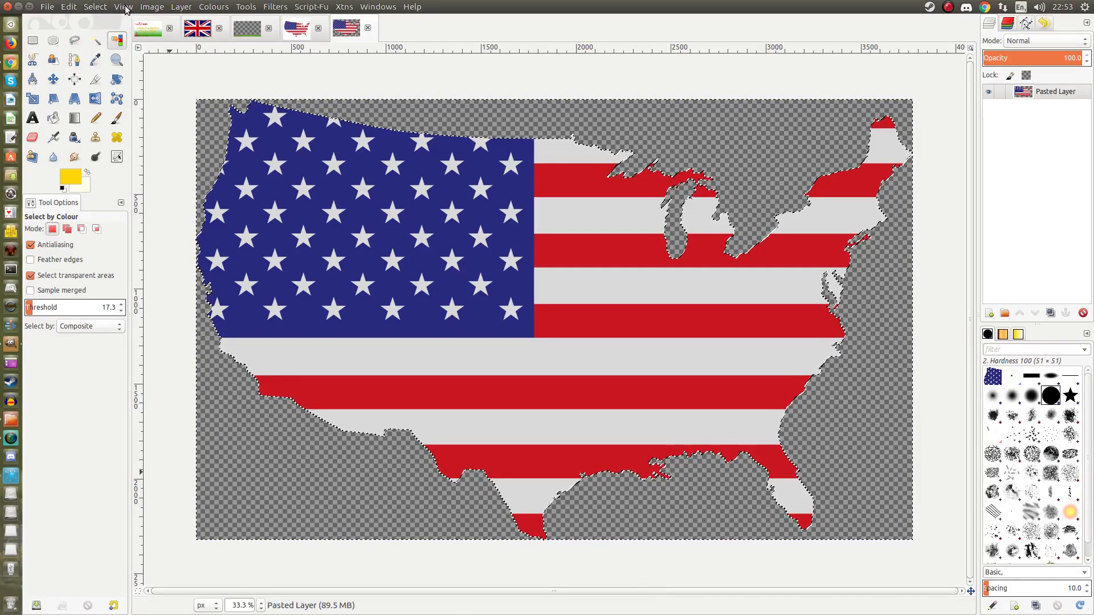
left_click(99, 8)
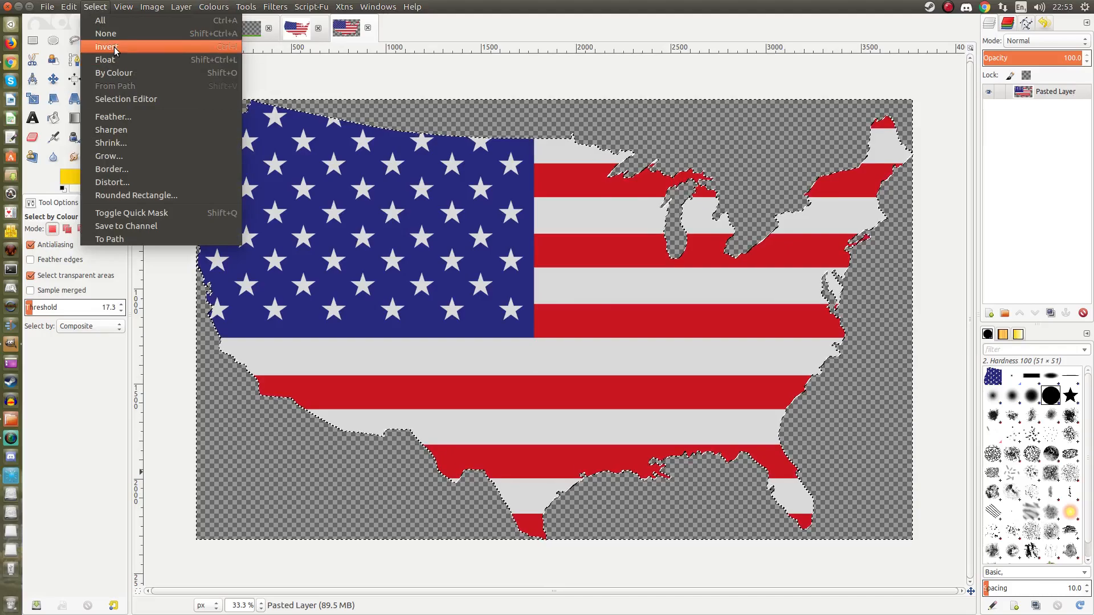
key("Escape")
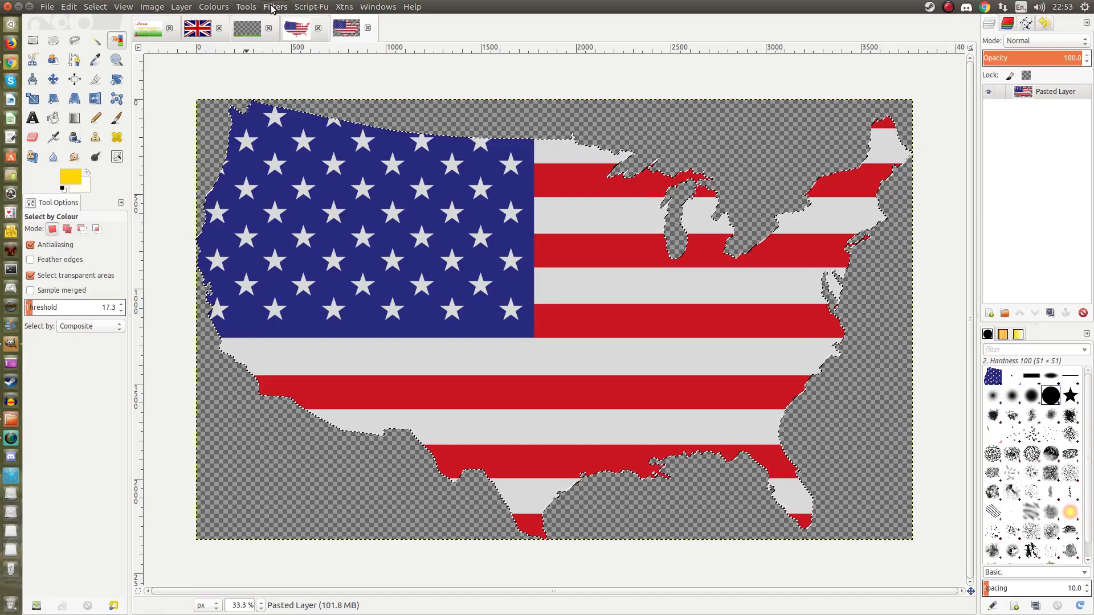
left_click(270, 7)
left_click(285, 21)
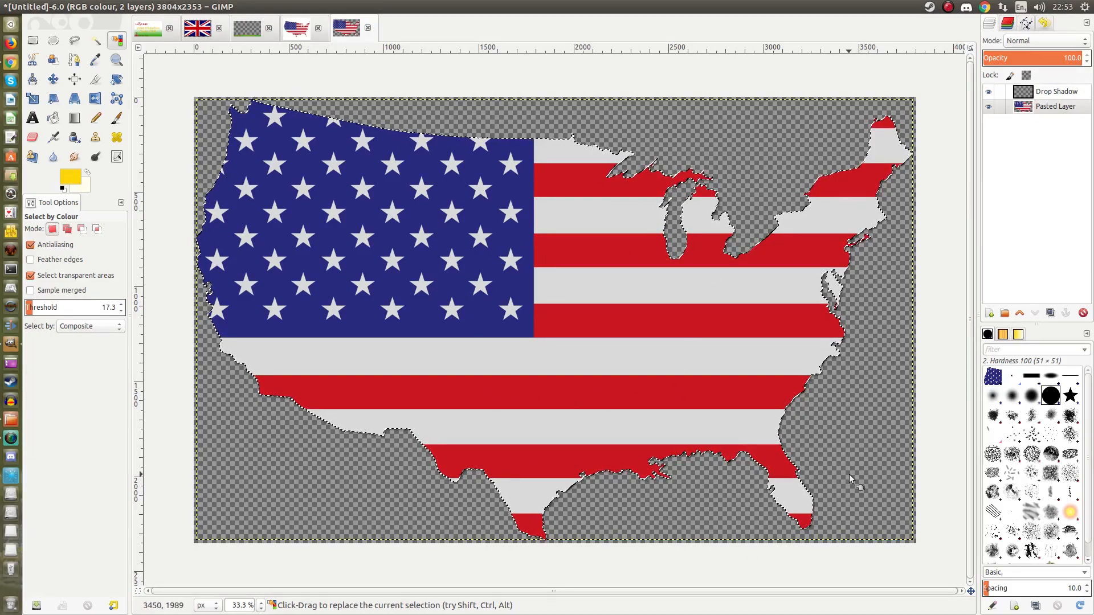
Step: Merge the visible flag and shadow layers with the layer expanded as necessary, and remove the selection
key("ctrl")
key("ctrl+m")
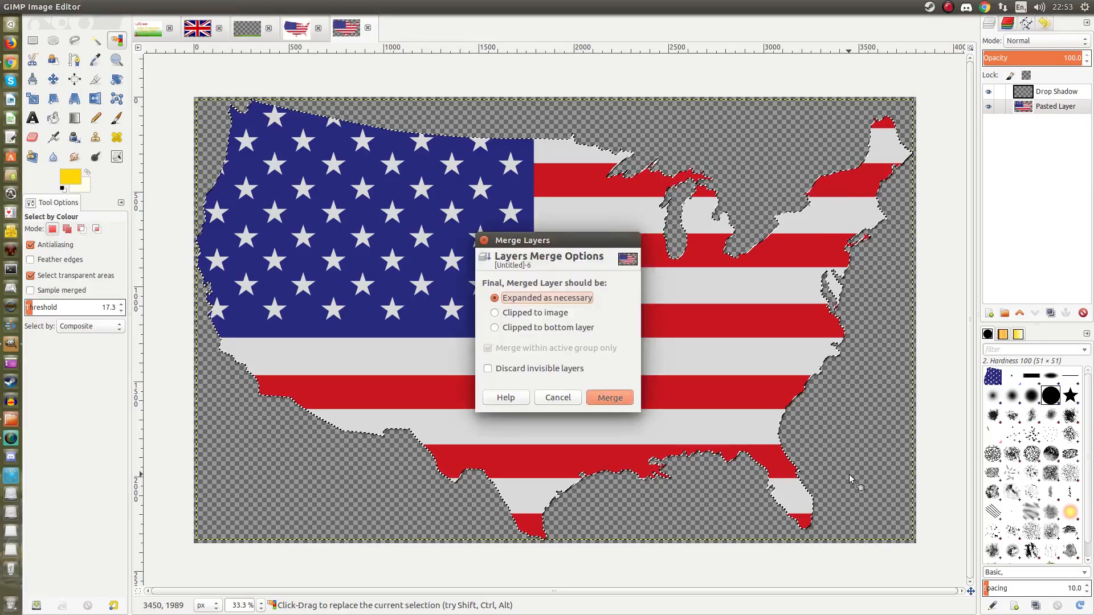
key("Return")
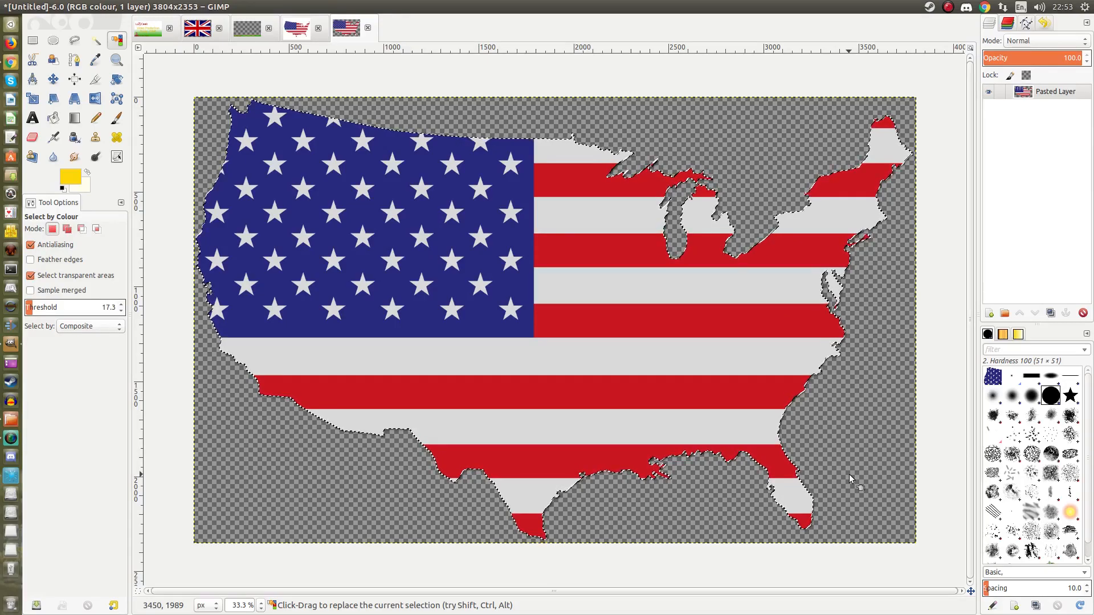
key("ctrl+shift+a")
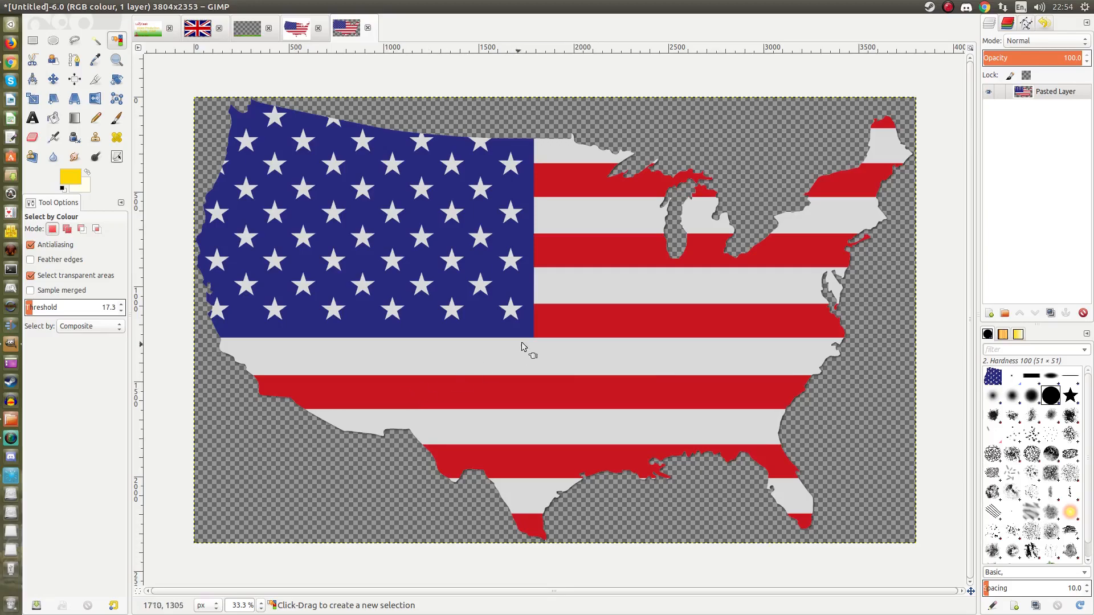
Step: Check the Union Flag image's size, and scale the US flag image to 430 px wide at 300 pixels/in
left_click(198, 30)
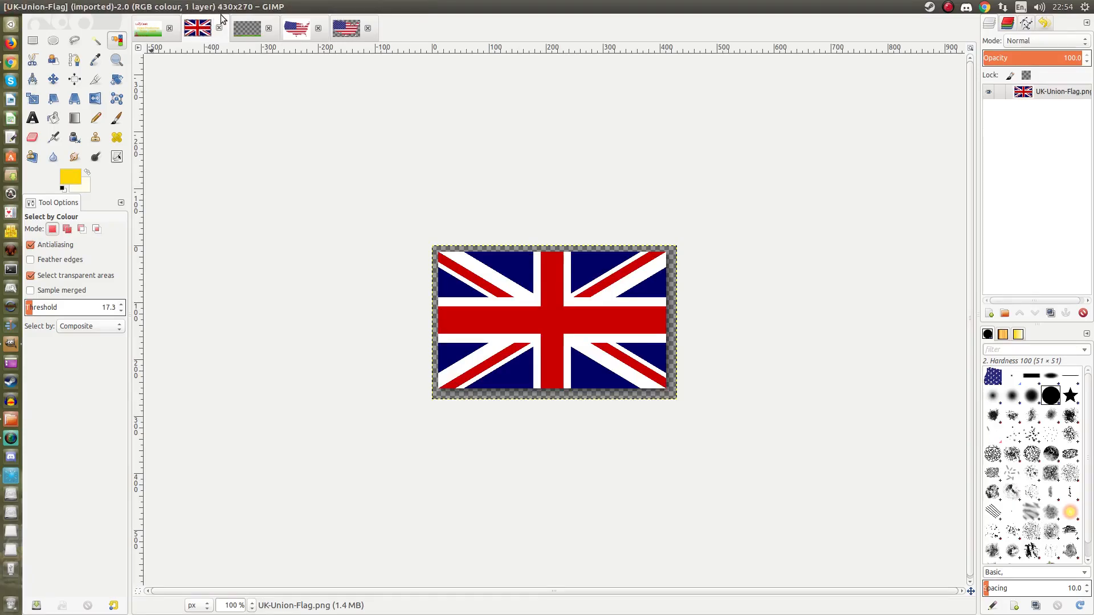
left_click(342, 28)
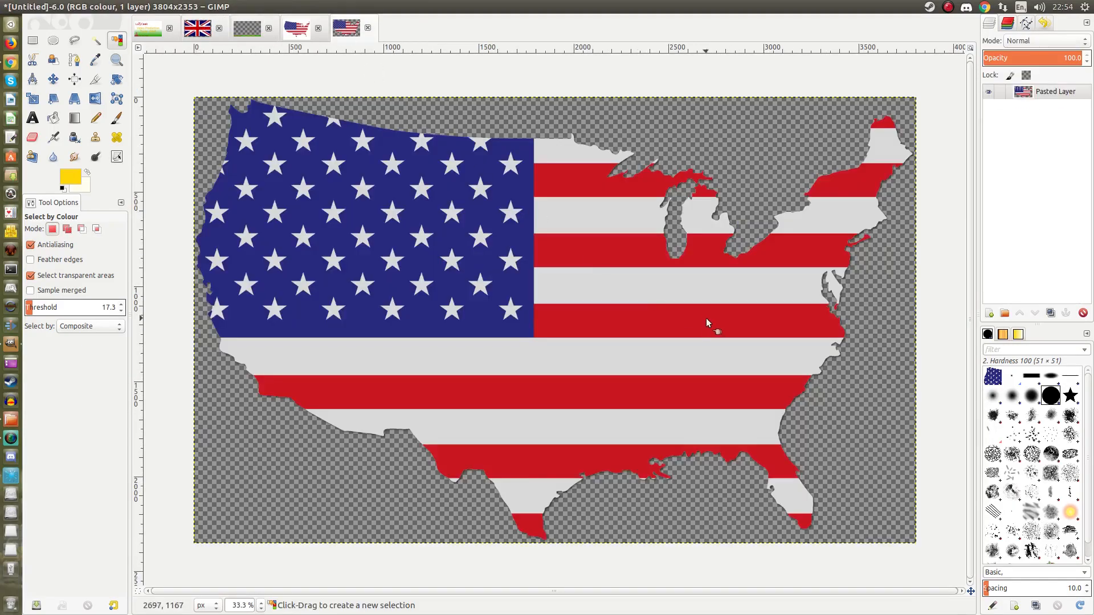
right_click(633, 342)
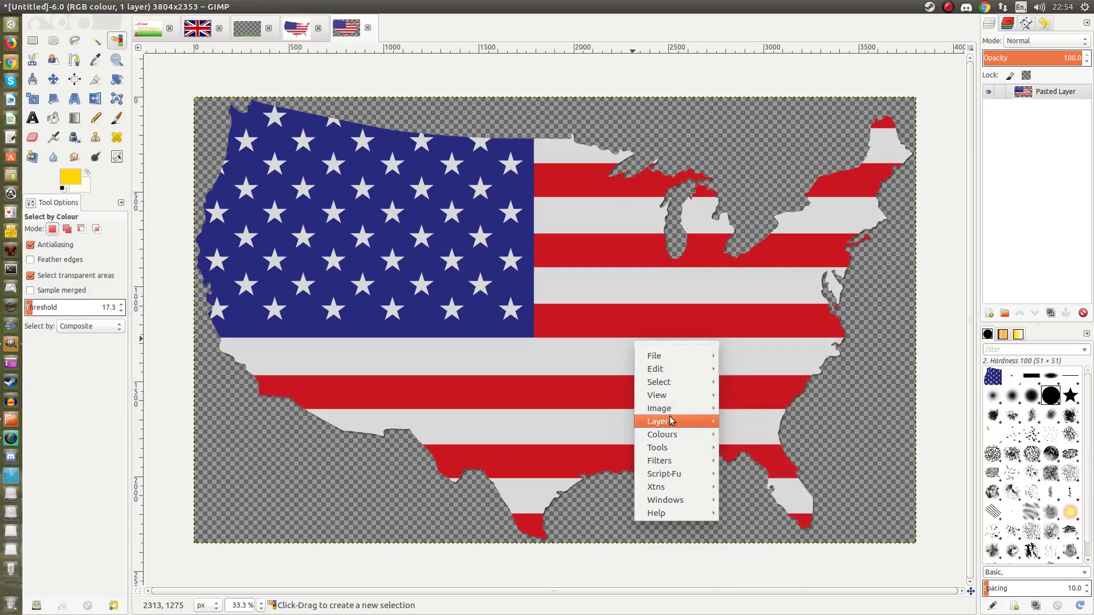
mouse_move(672, 408)
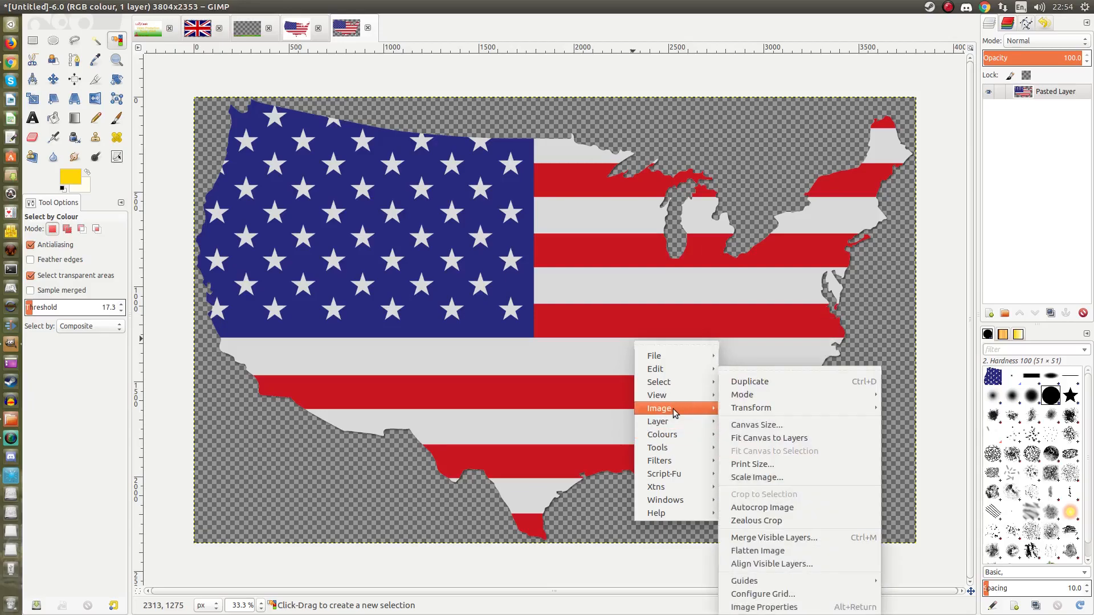
left_click(775, 475)
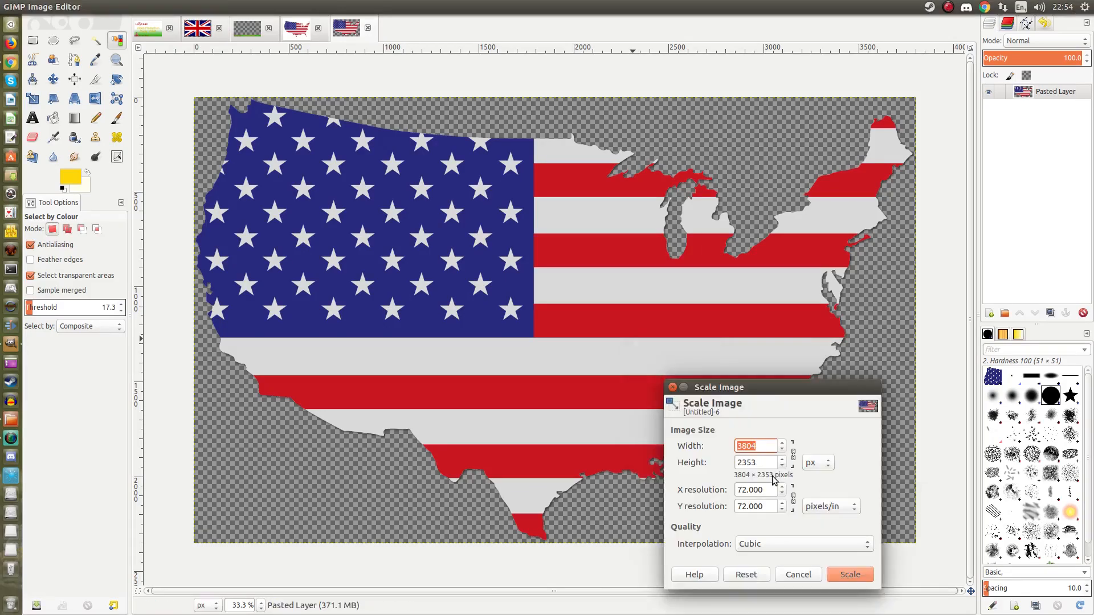
type("430")
key("Tab")
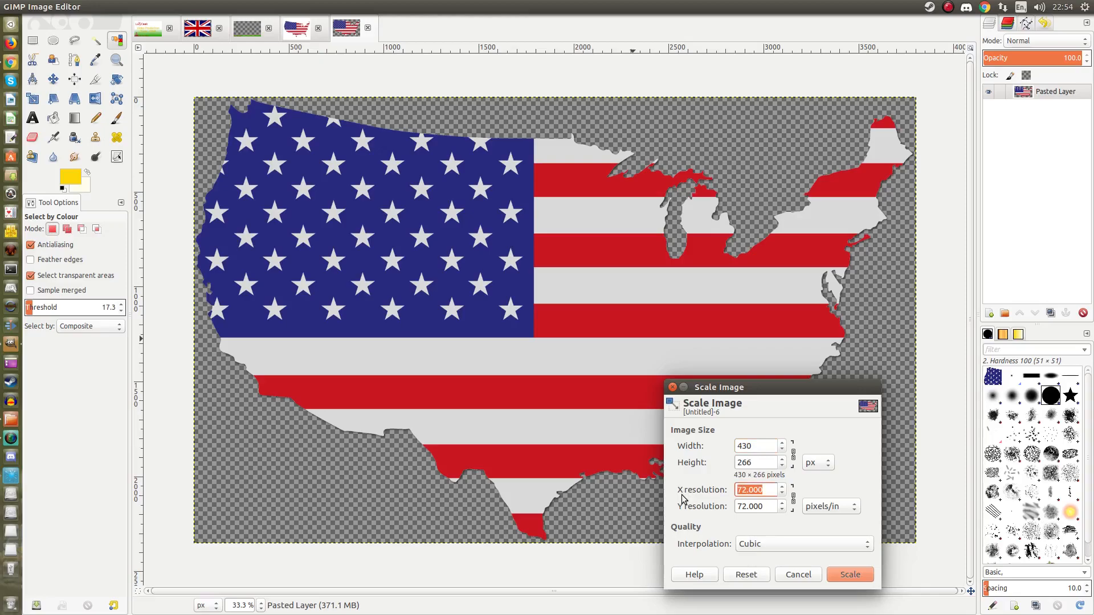
type("300")
key("Tab")
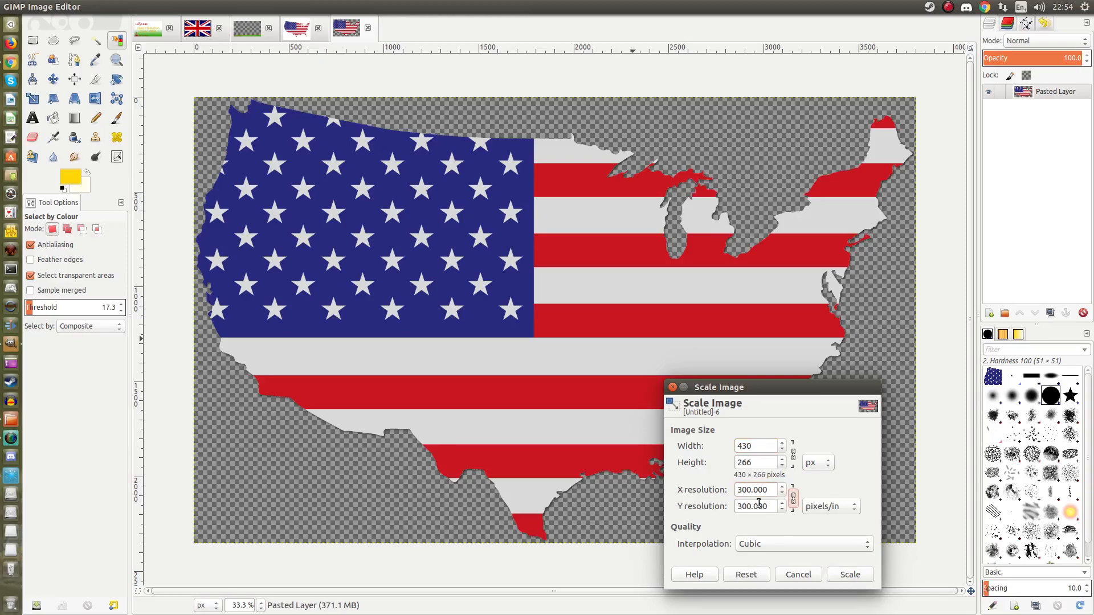
left_click(850, 575)
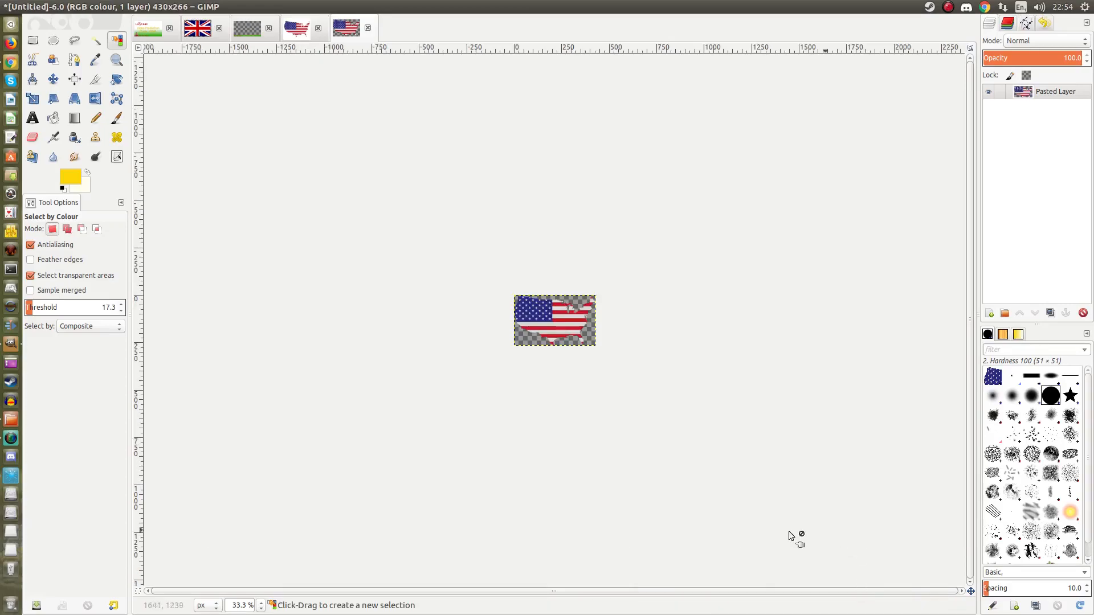
Step: Copy the scaled US flag map and paste it into the lower-right corner of the 1 title image
left_click(255, 604)
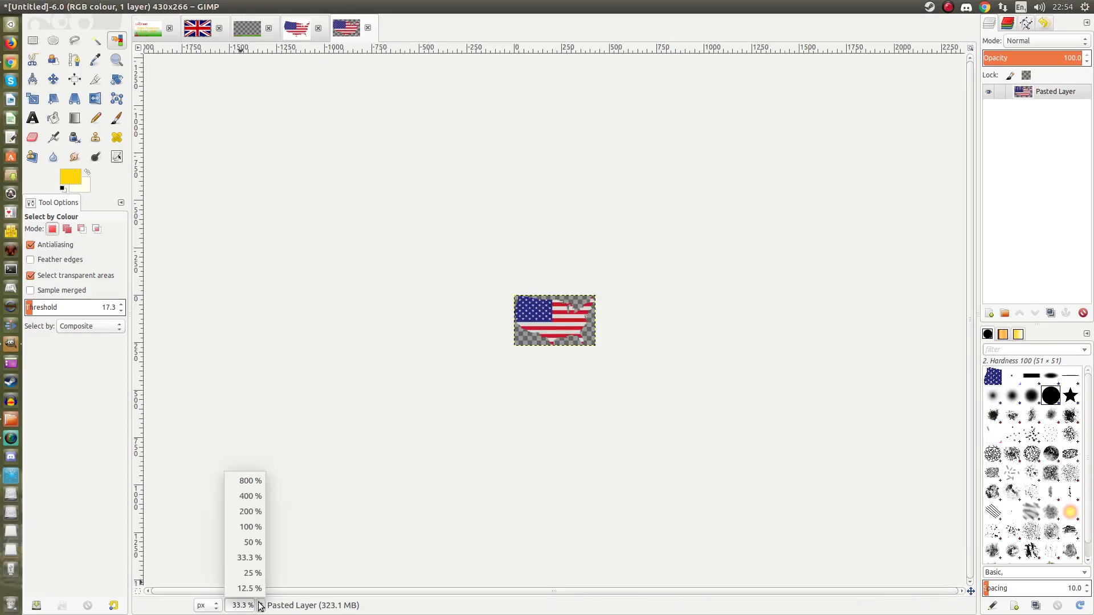
left_click(254, 526)
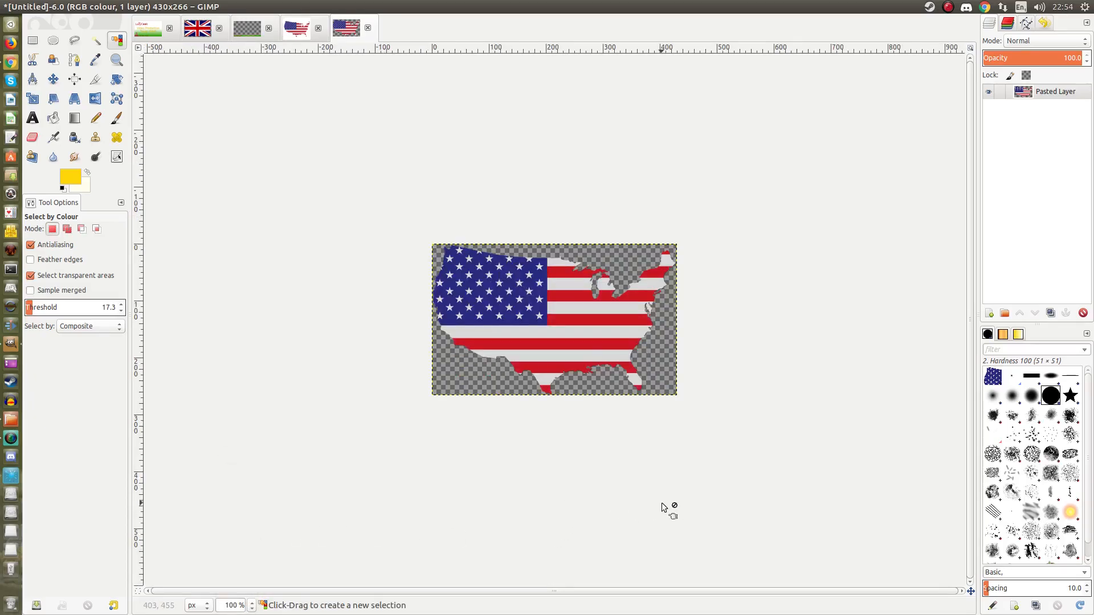
key("ctrl+c")
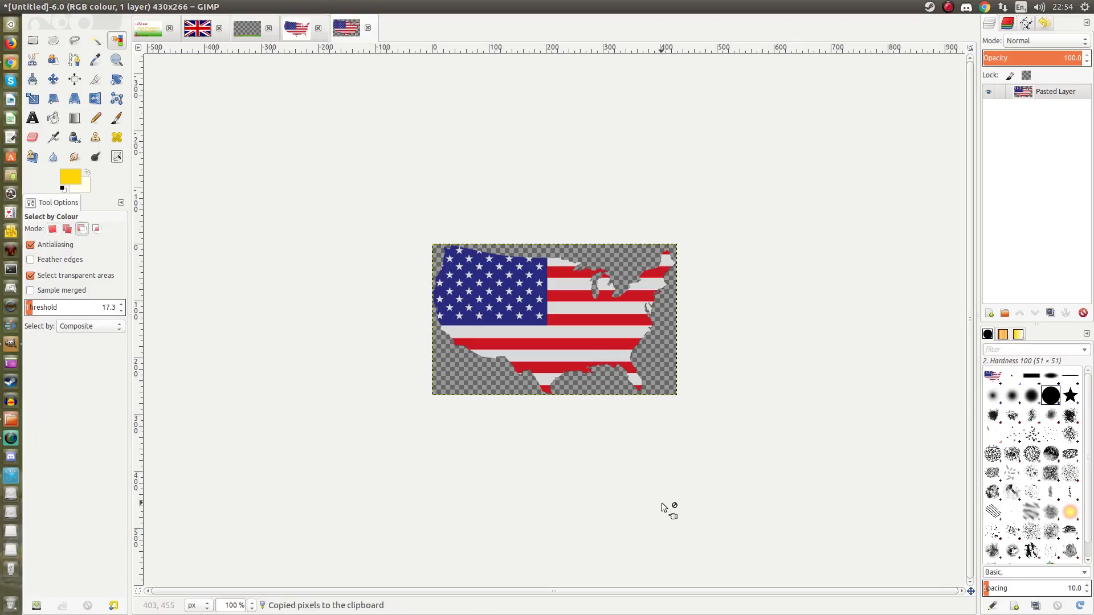
left_click(159, 27)
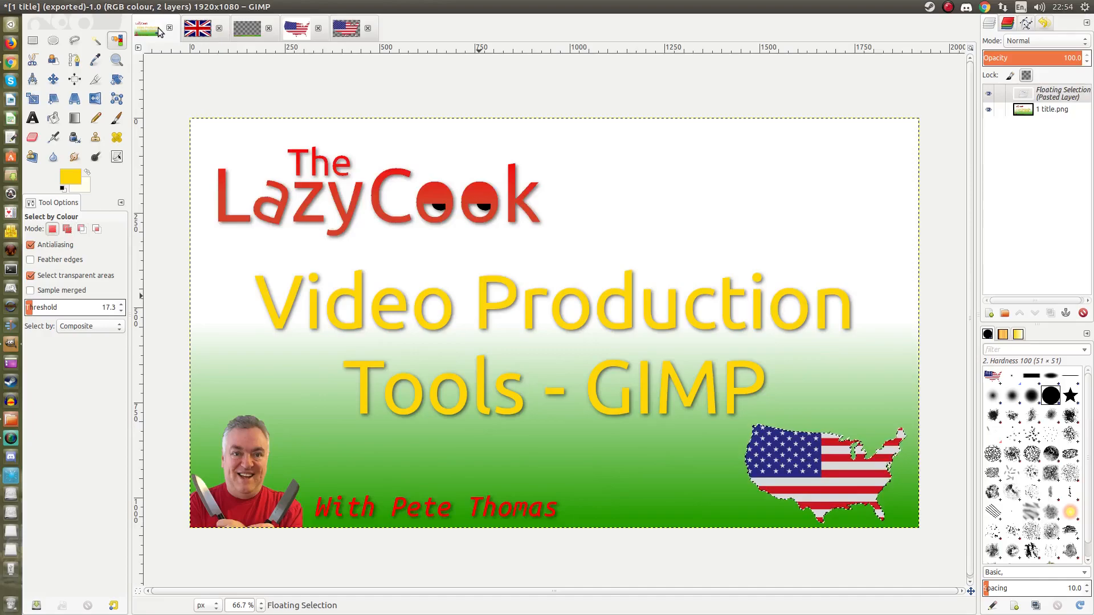